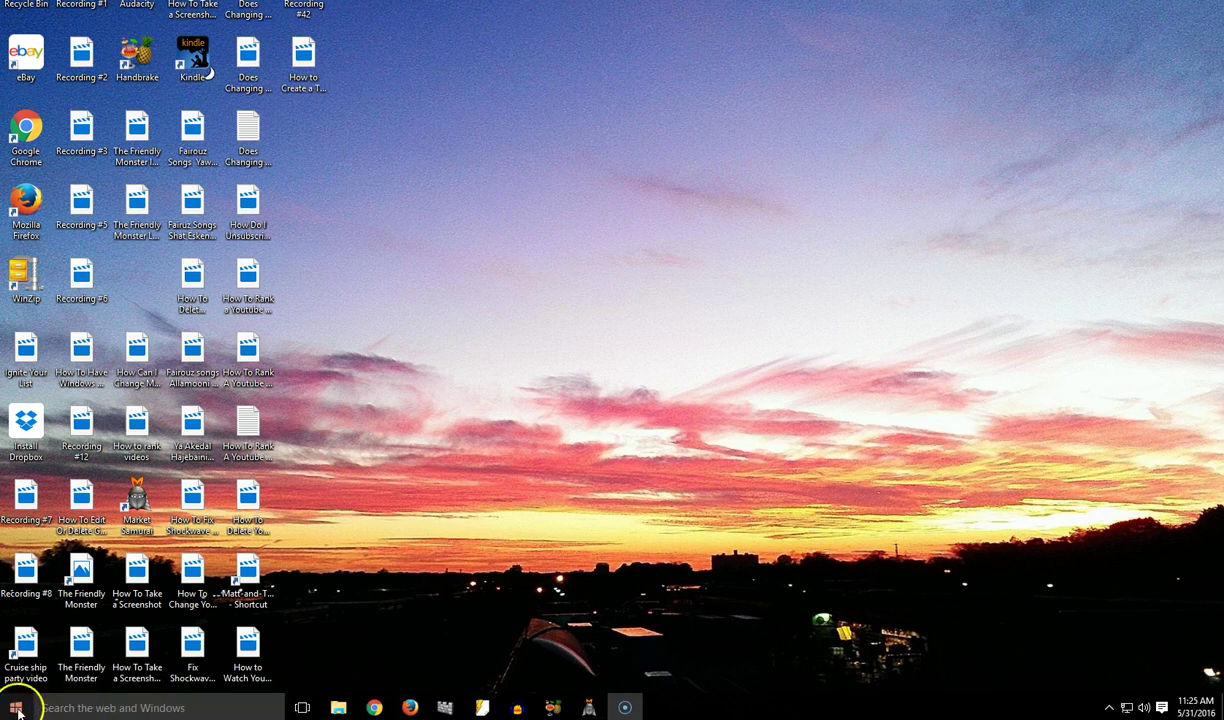
Open Internet Options from the Network and Sharing Center in Control Panel.
right_click(19, 713)
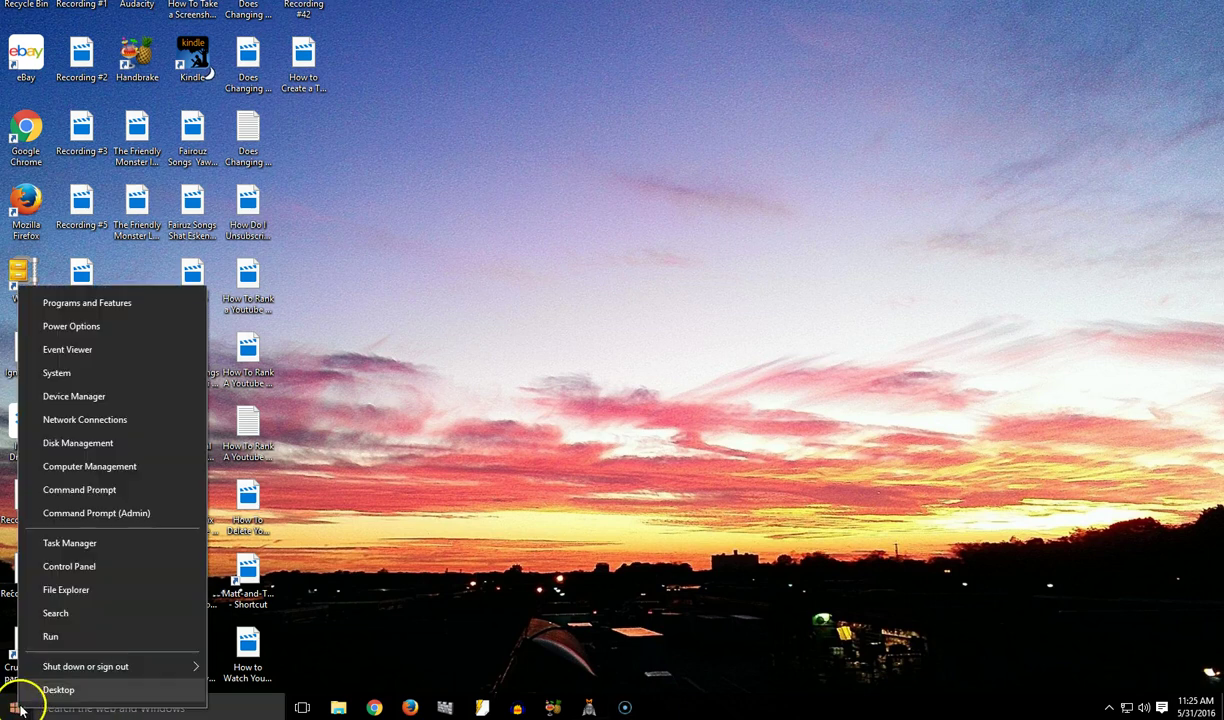
left_click(66, 568)
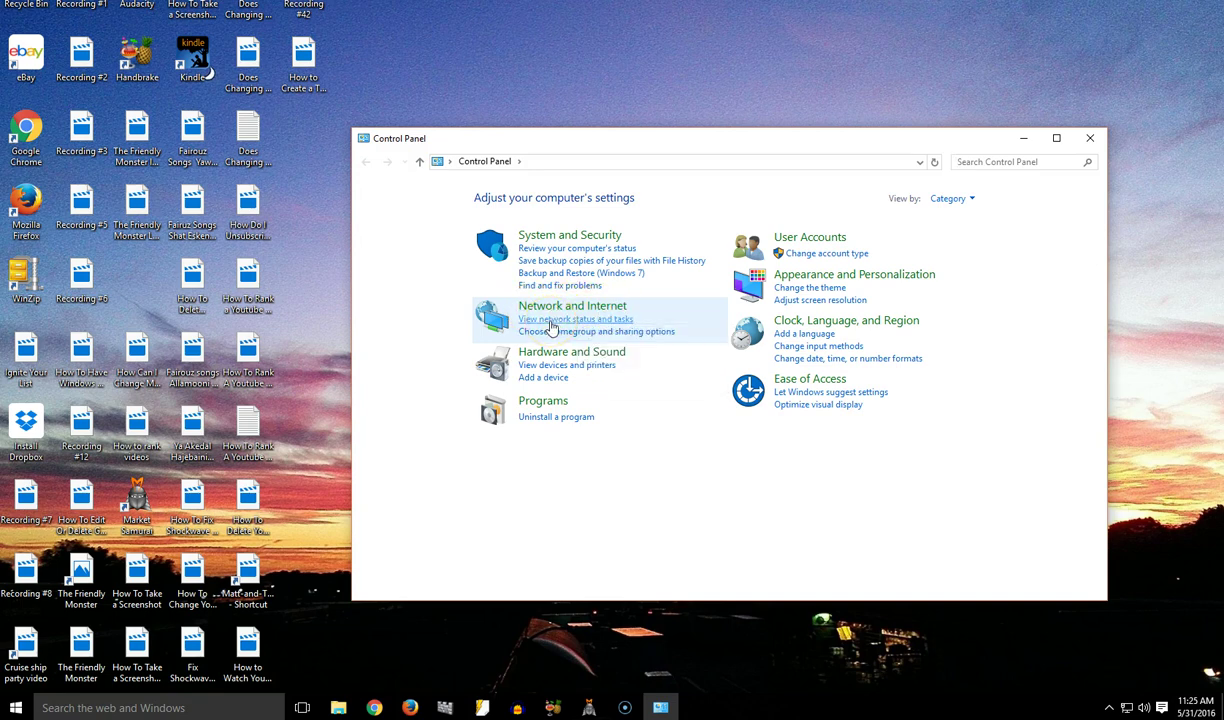
left_click(551, 322)
left_click(408, 565)
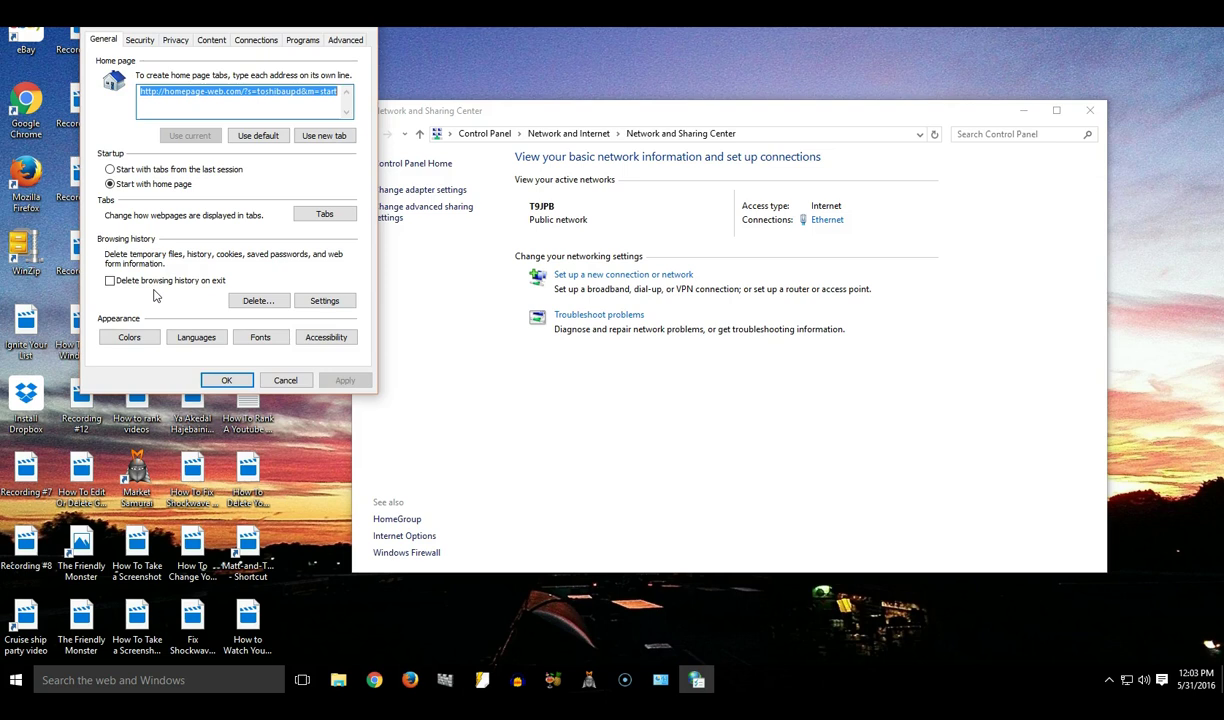
Delete temporary Internet files, cookies and website data, and history while preserving Favorites website data, and close the Internet options.
left_click(257, 301)
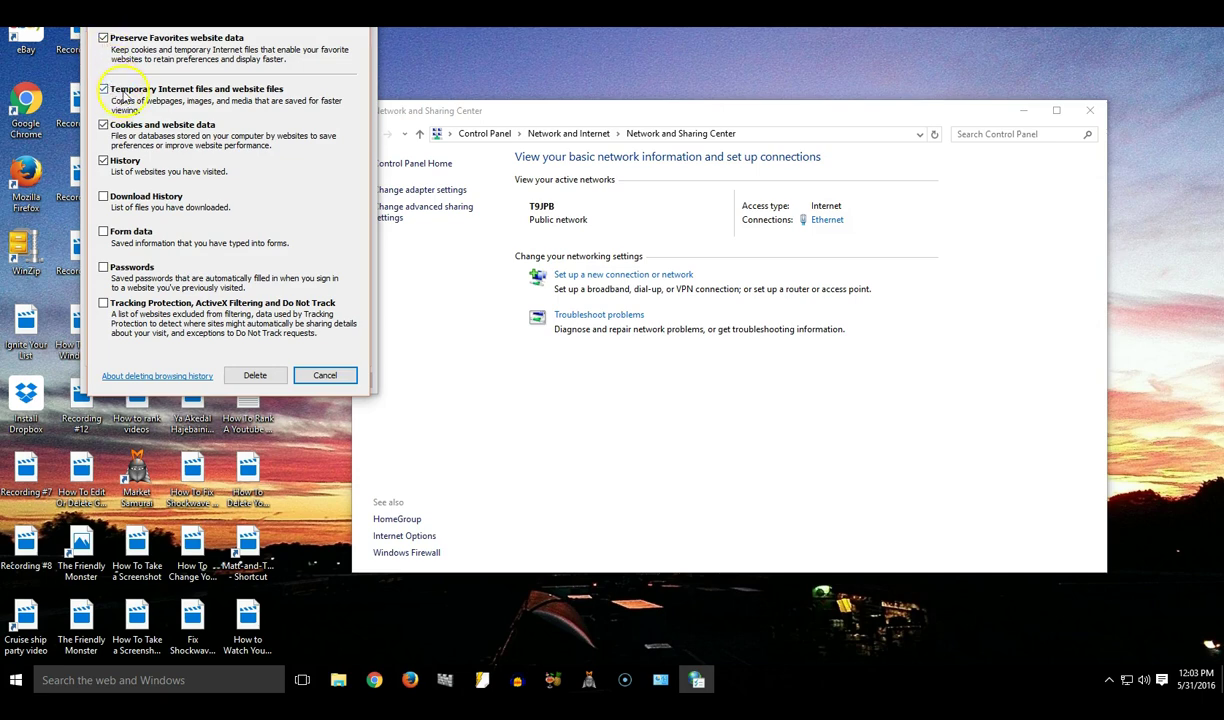
left_click_drag(268, 14, 266, 71)
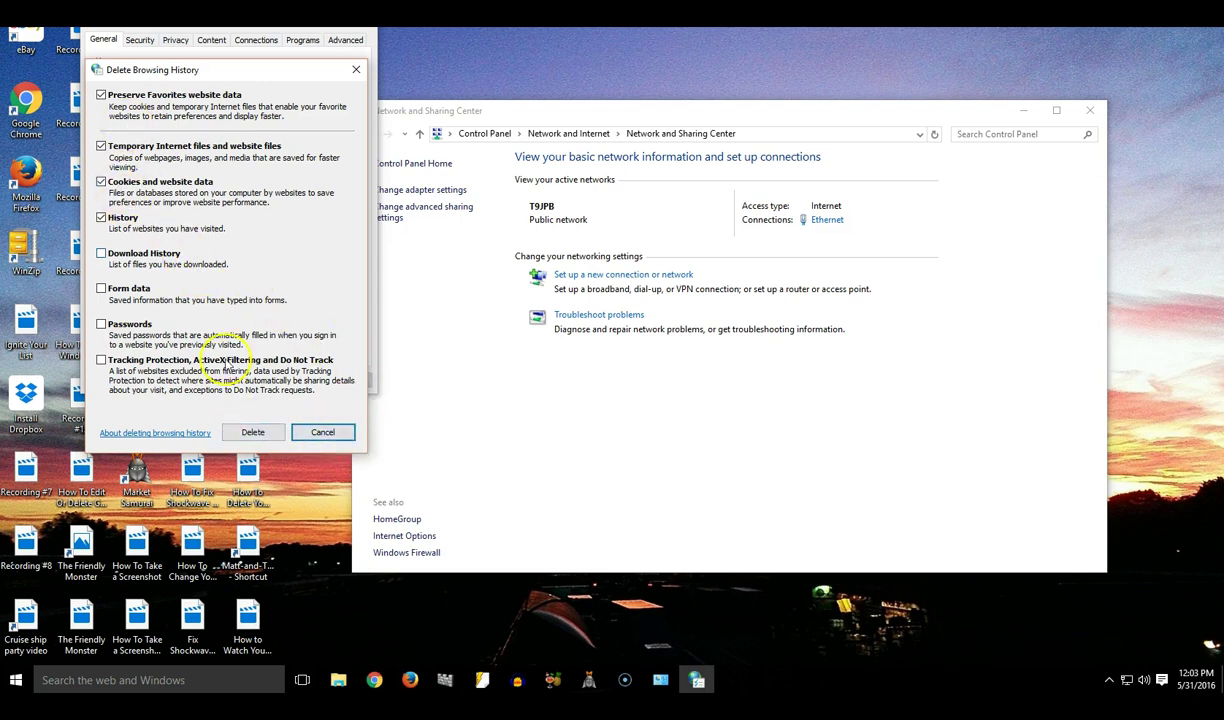
left_click(253, 433)
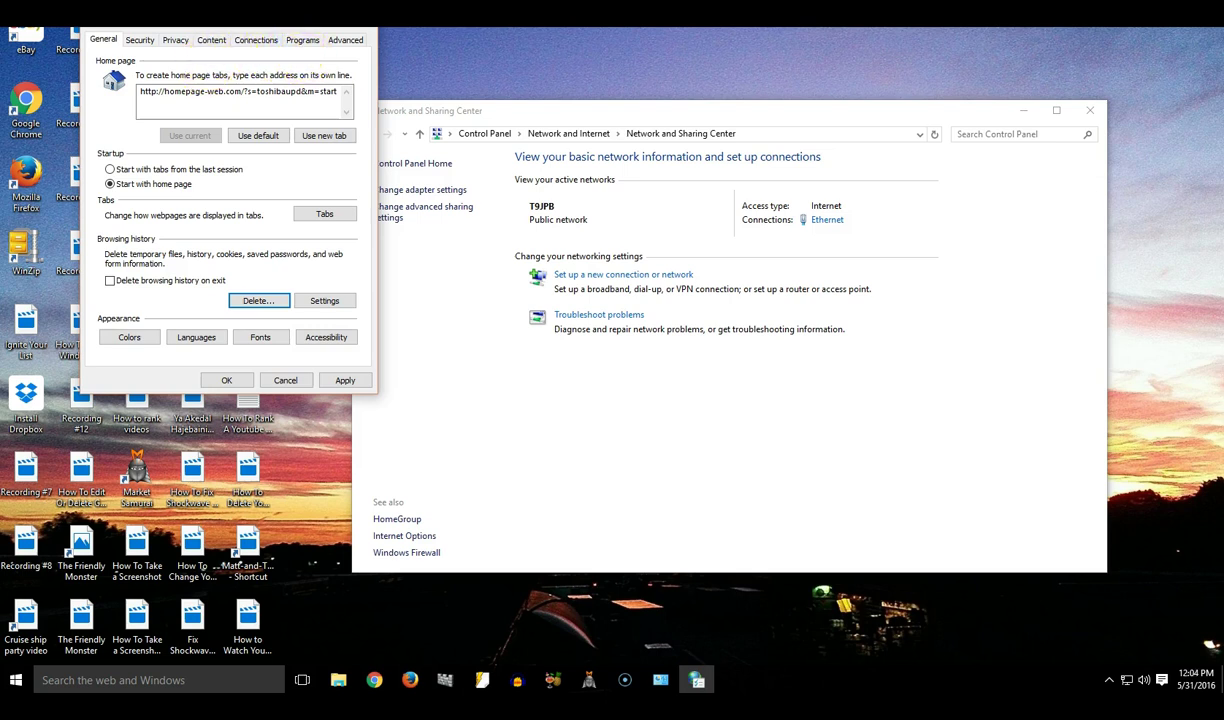
key("Escape")
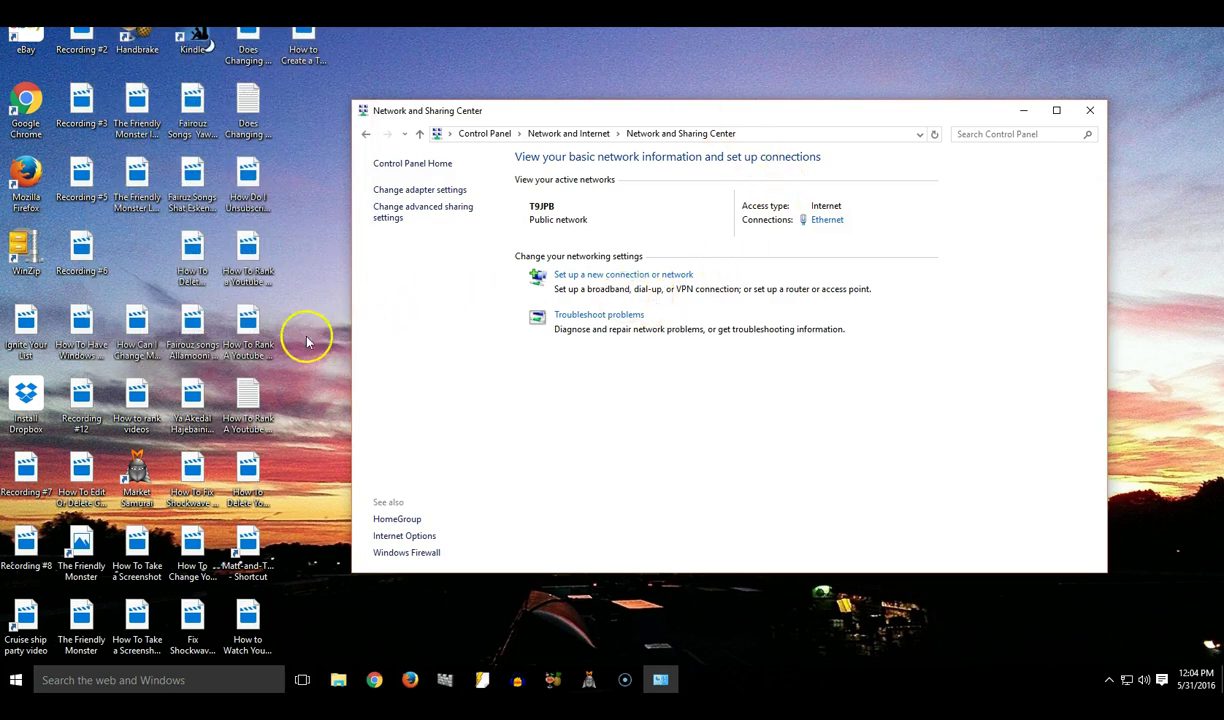
Check that Windows Firewall is turned on for private and public networks, accept the settings and close the window.
left_click(408, 553)
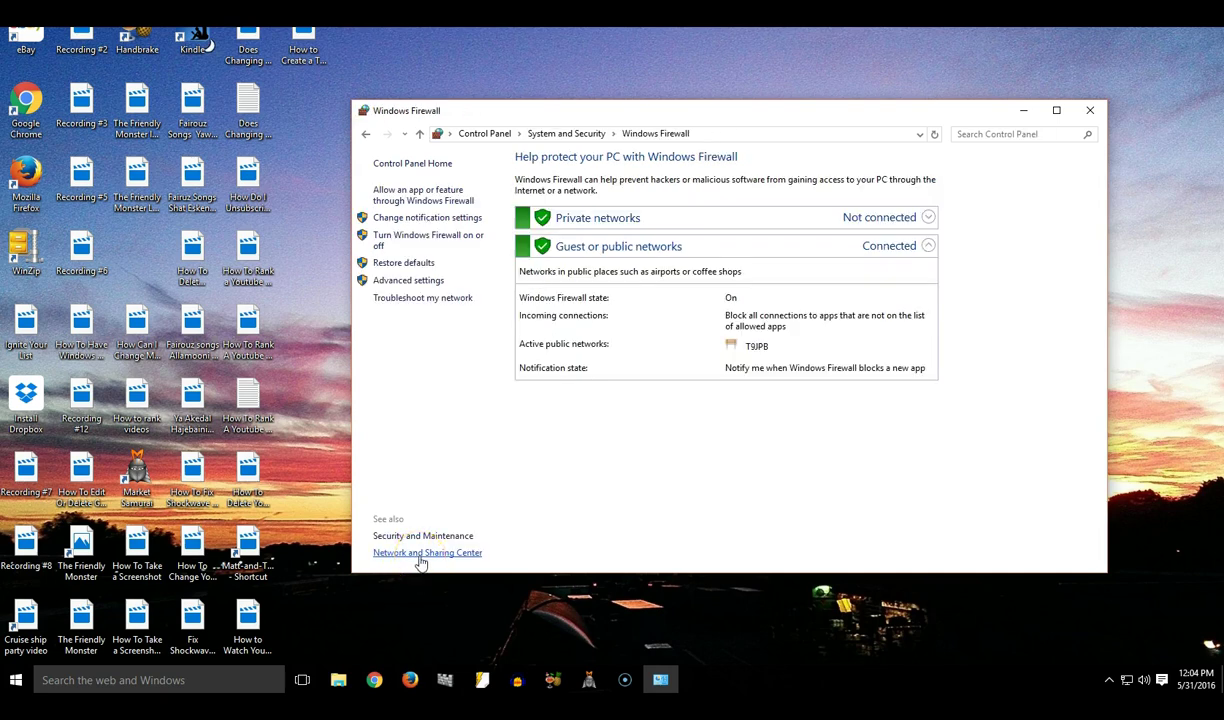
left_click(385, 242)
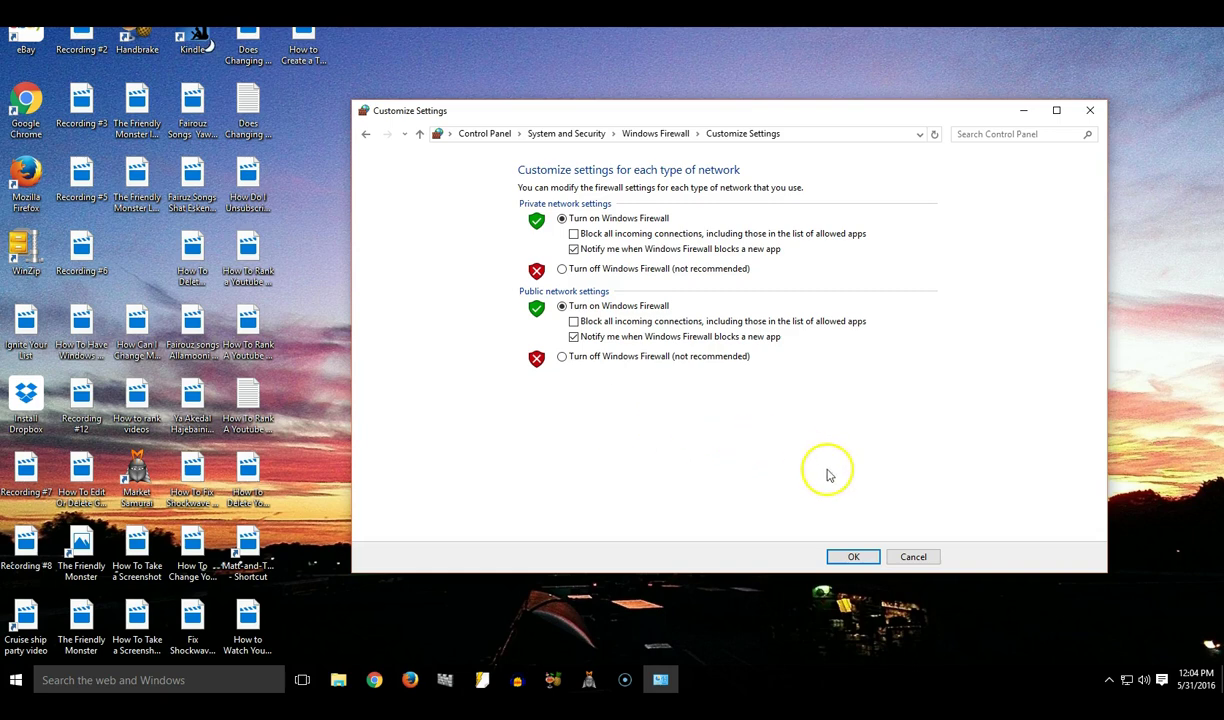
left_click(853, 558)
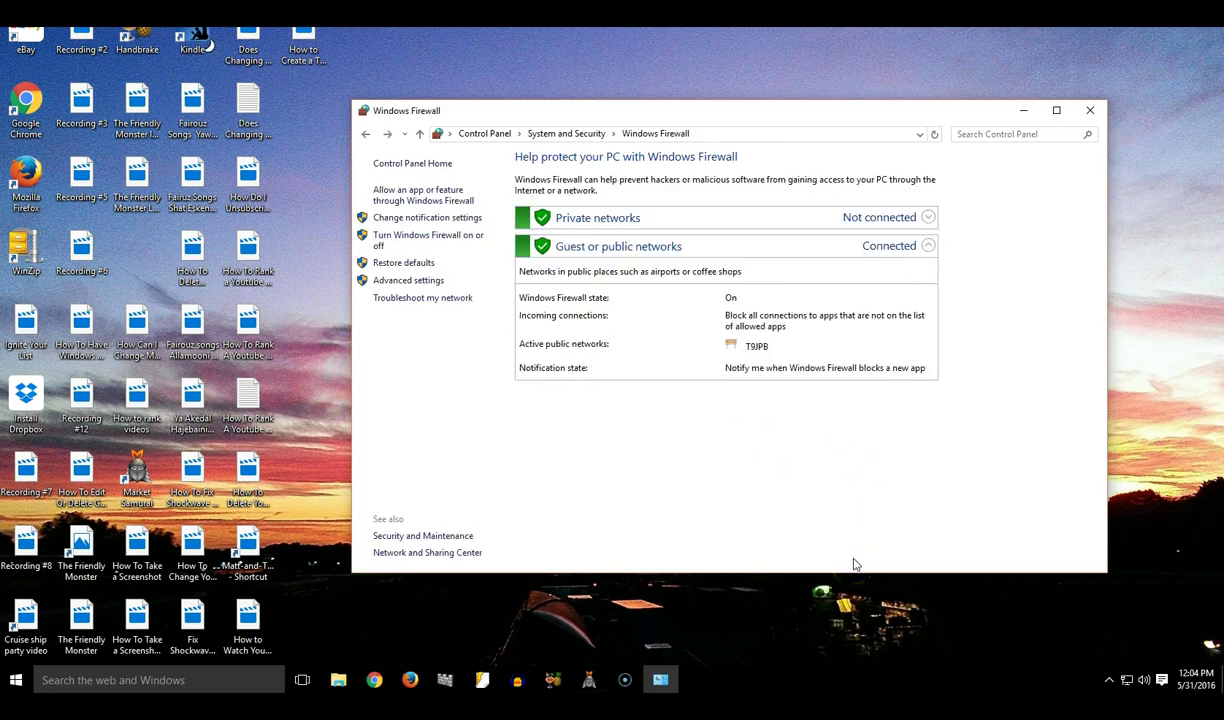
left_click(1090, 112)
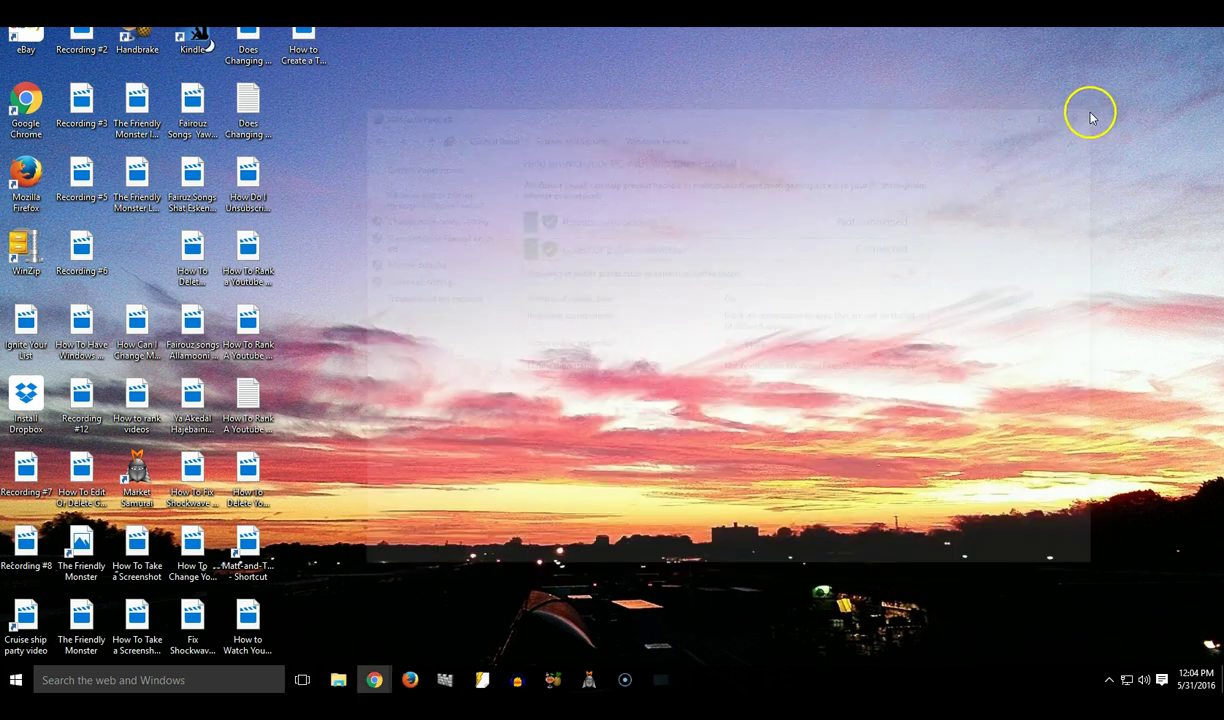
Open Windows Defender, check the virus and spyware definition updates, and start a full scan with the window minimized.
left_click(446, 682)
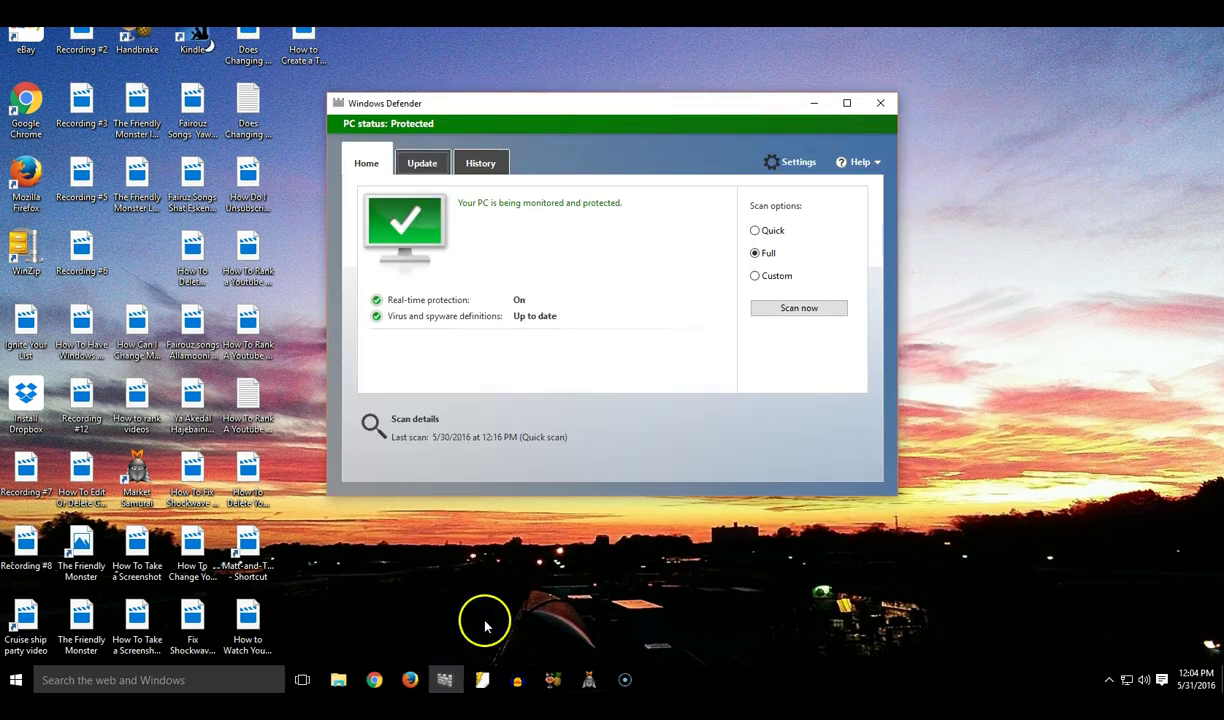
left_click(423, 167)
left_click(776, 286)
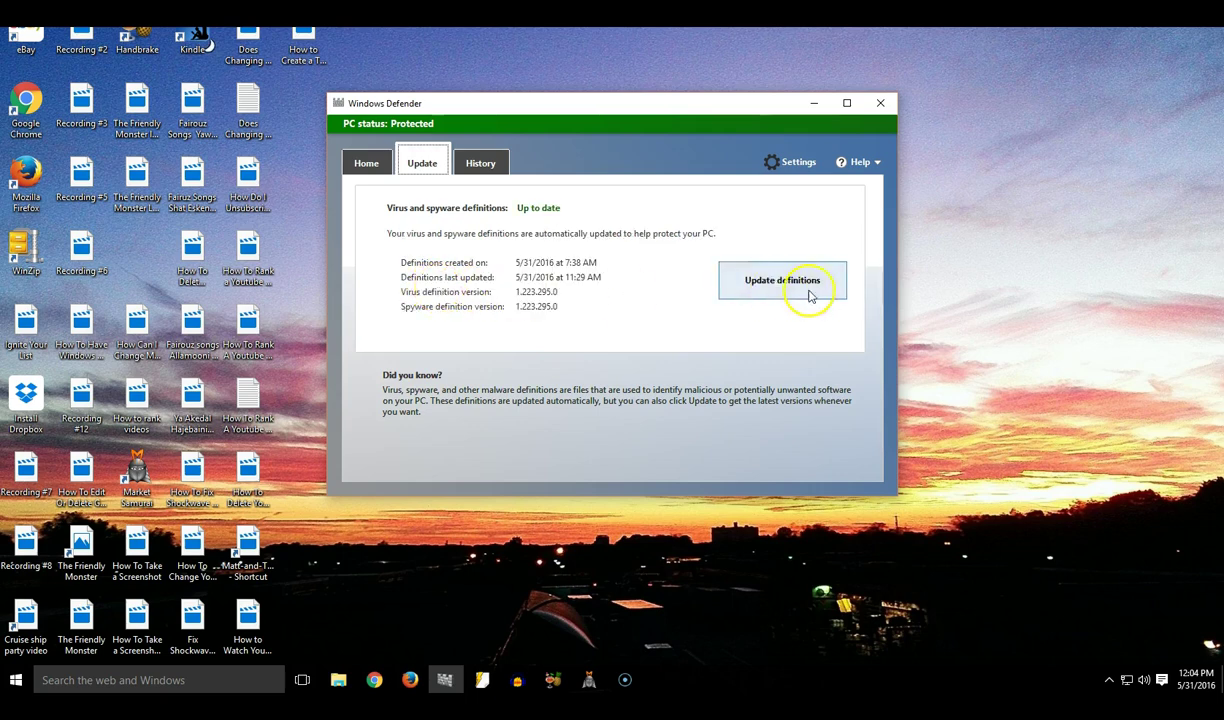
left_click(362, 170)
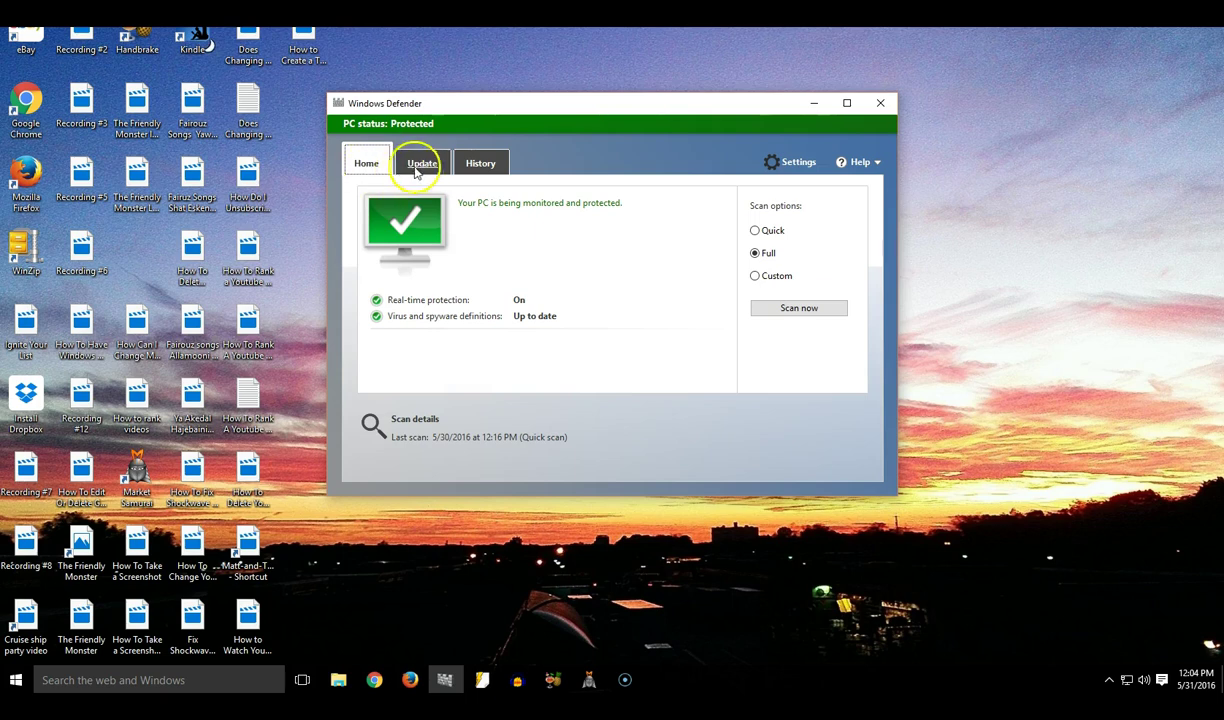
left_click(798, 309)
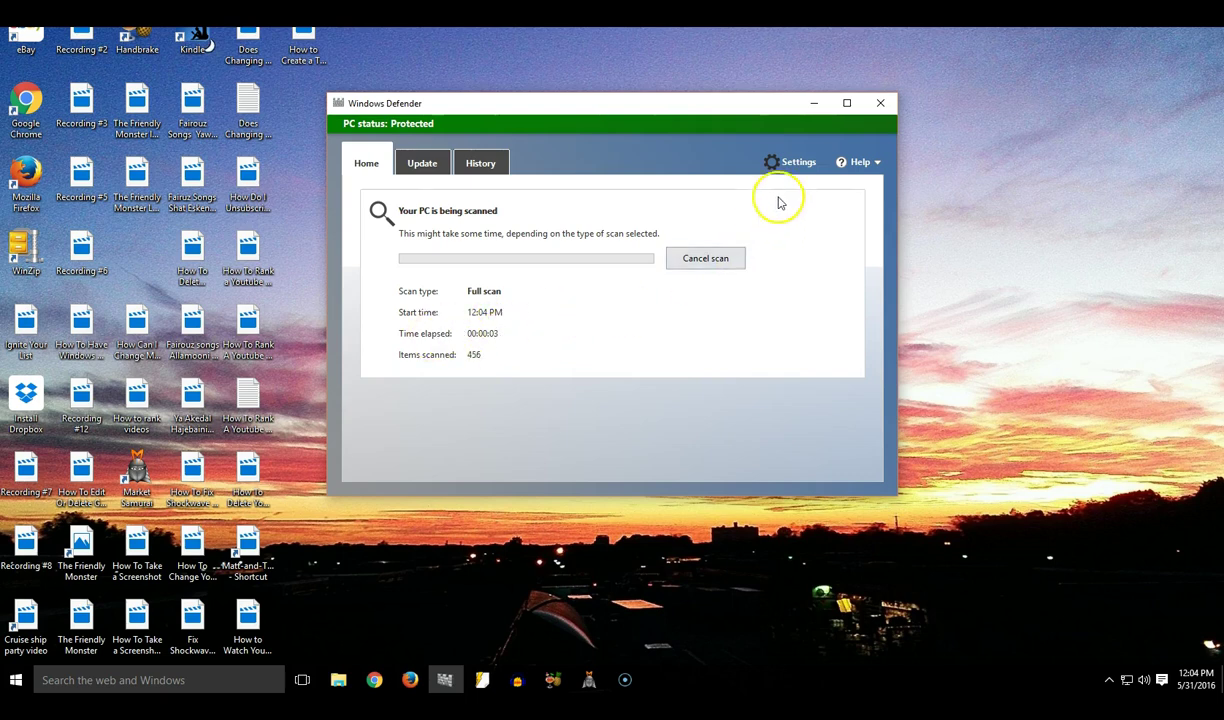
left_click(815, 104)
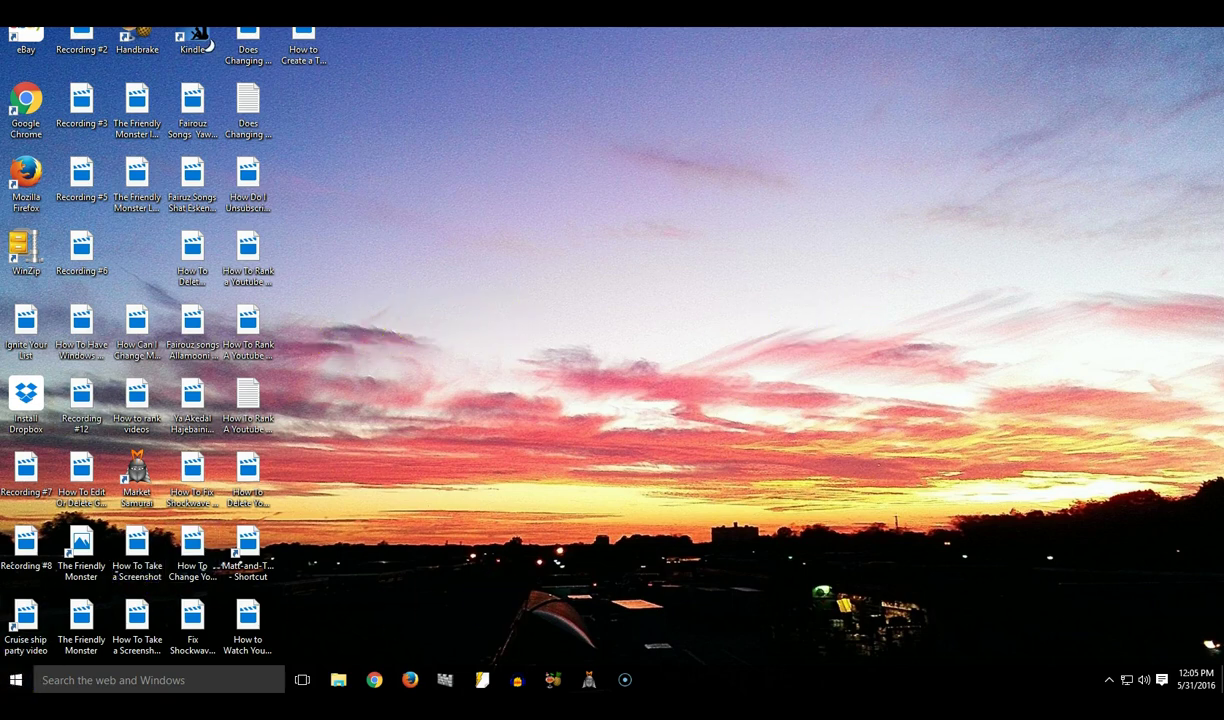
Run the System Maintenance troubleshooter as an administrator from Control Panel's Troubleshooting page, and close it along with Control Panel.
left_click(9, 683)
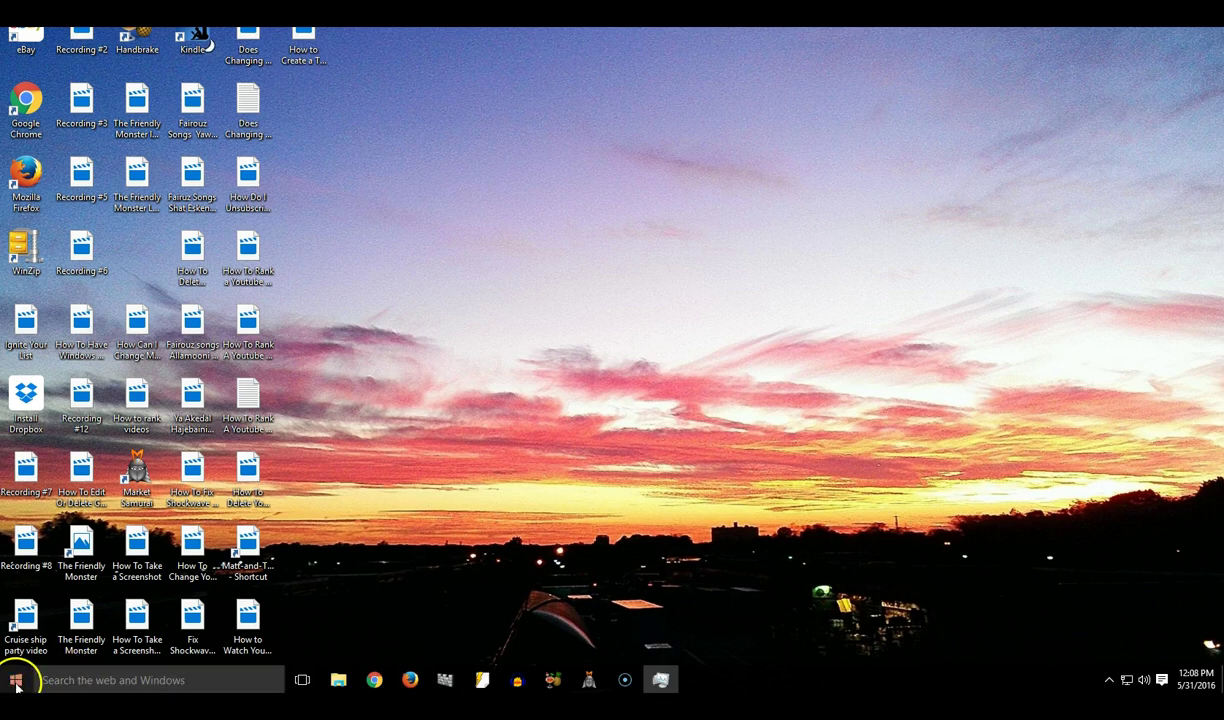
right_click(16, 684)
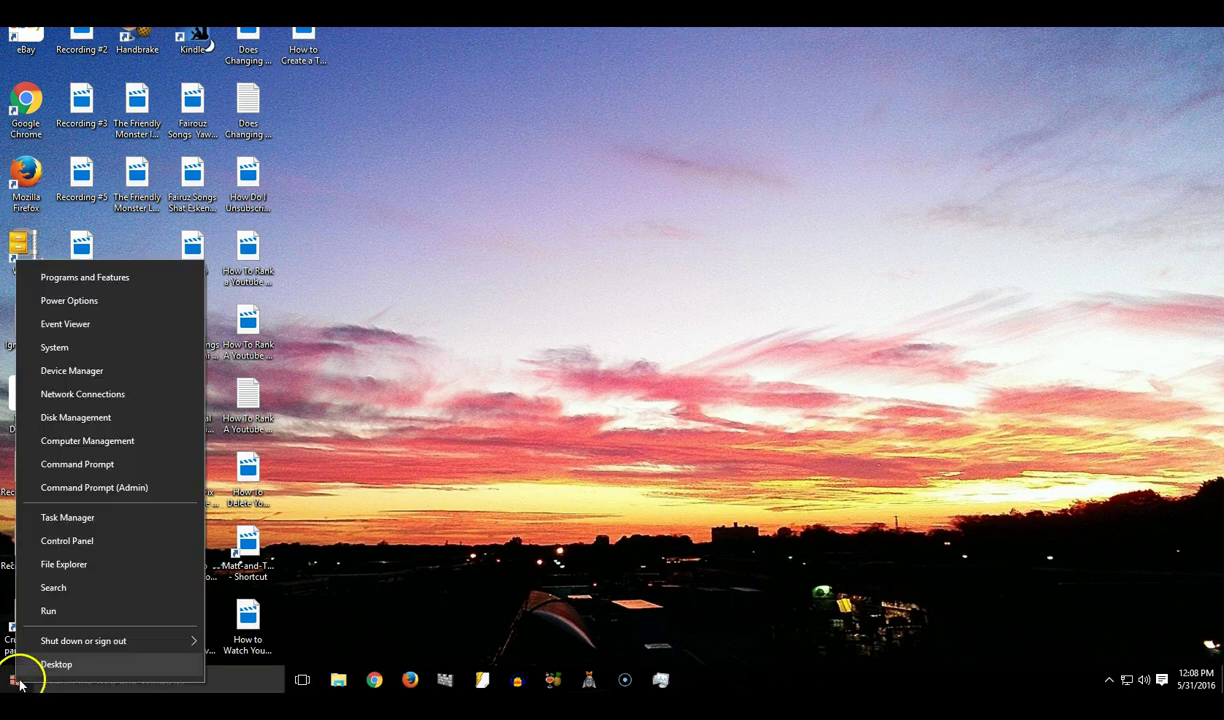
left_click(71, 544)
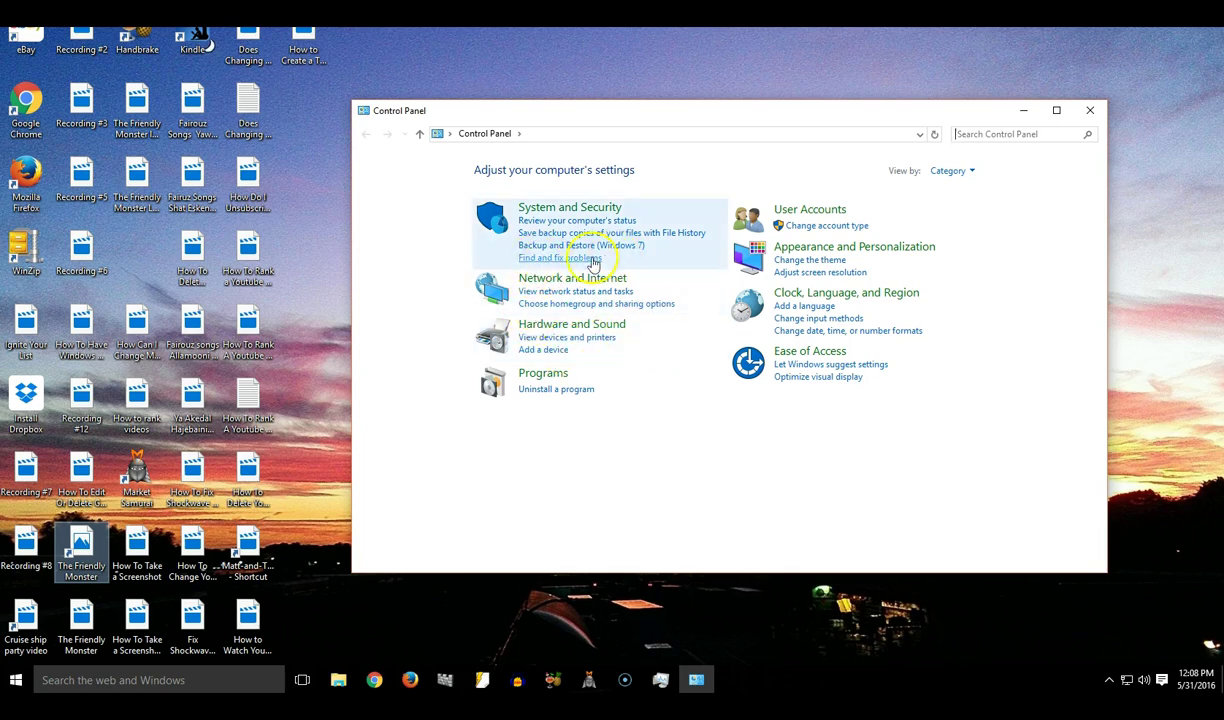
left_click(550, 259)
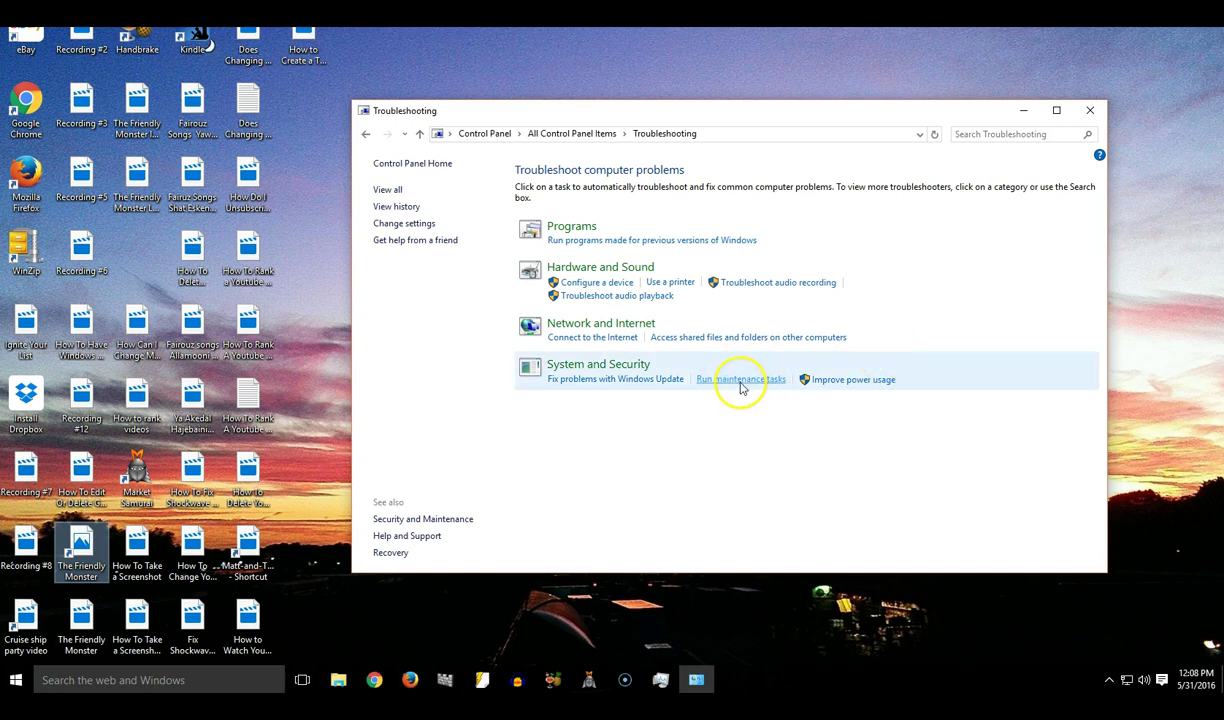
left_click(741, 380)
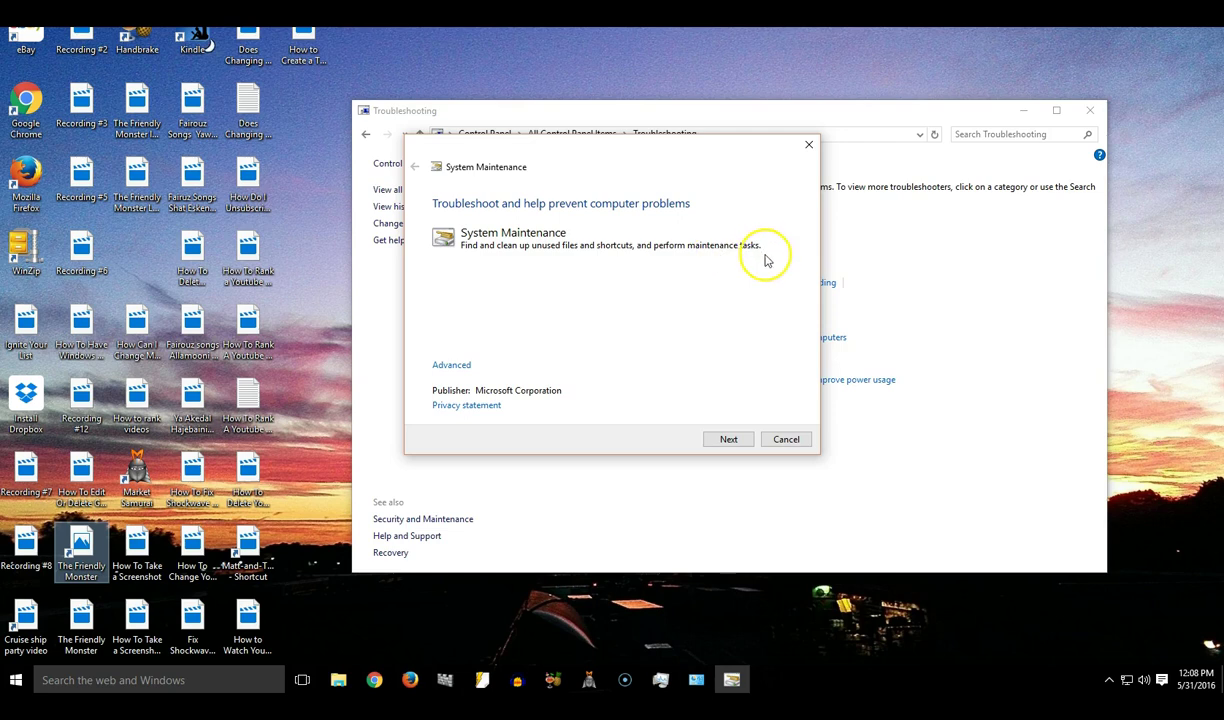
left_click(726, 439)
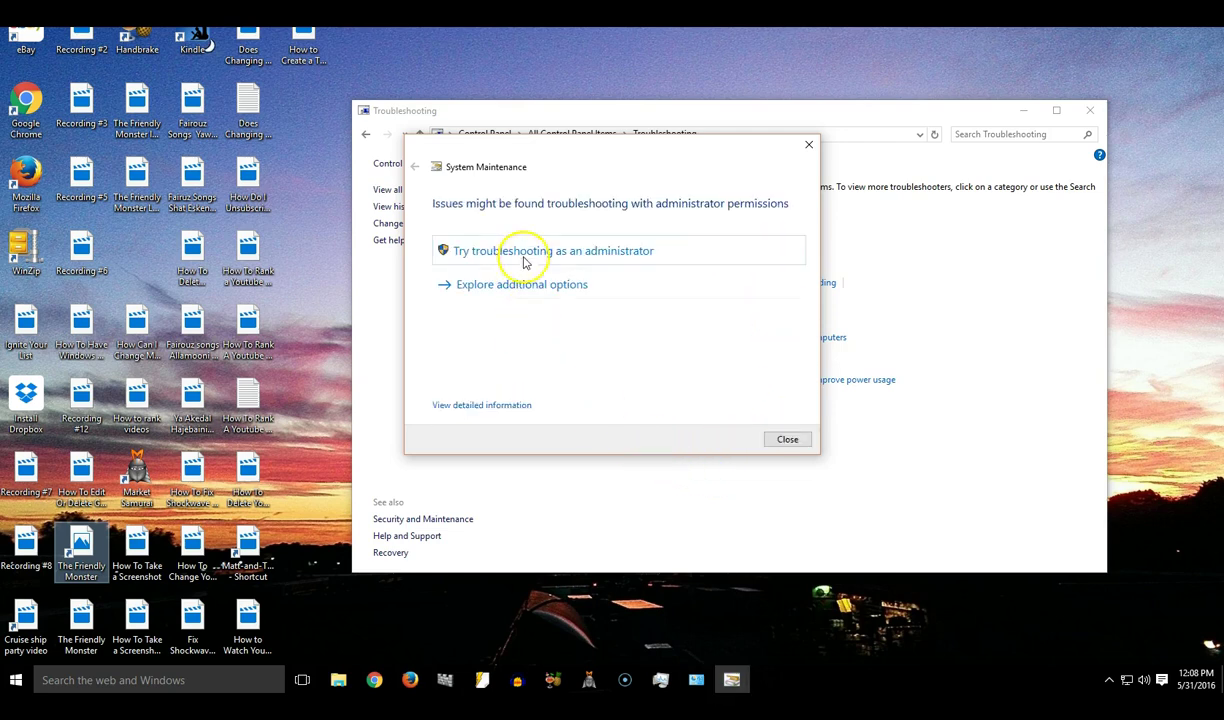
left_click(522, 258)
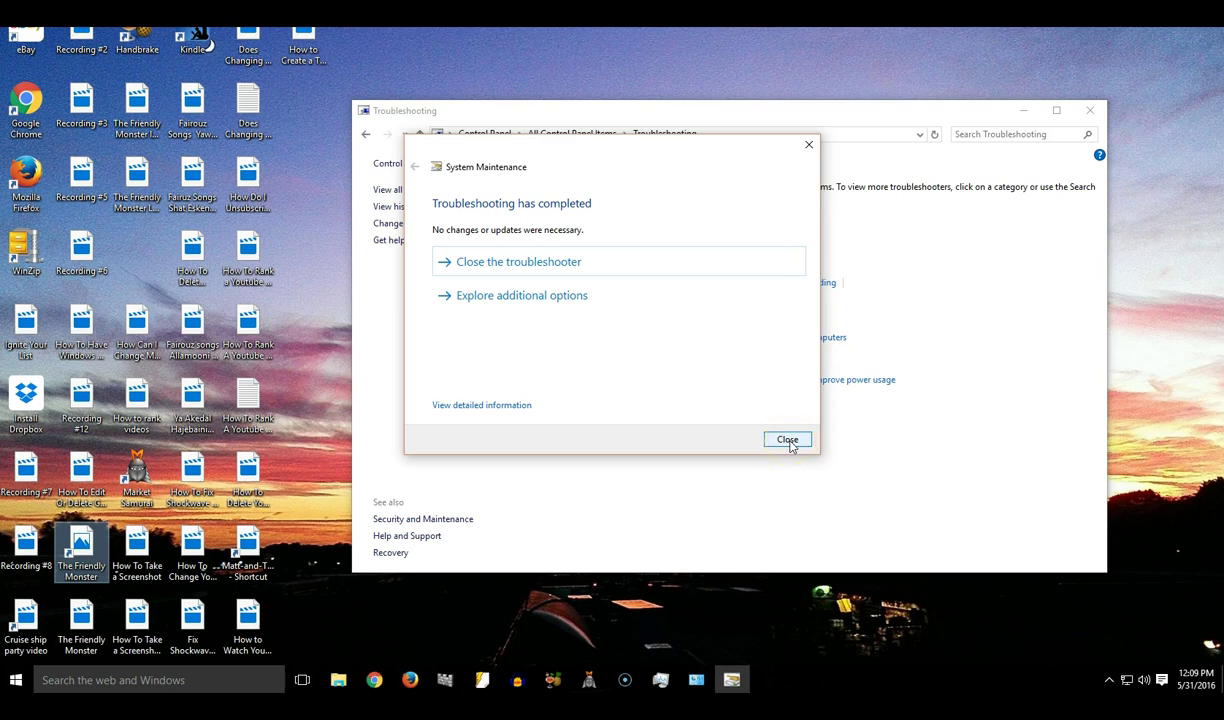
left_click(808, 147)
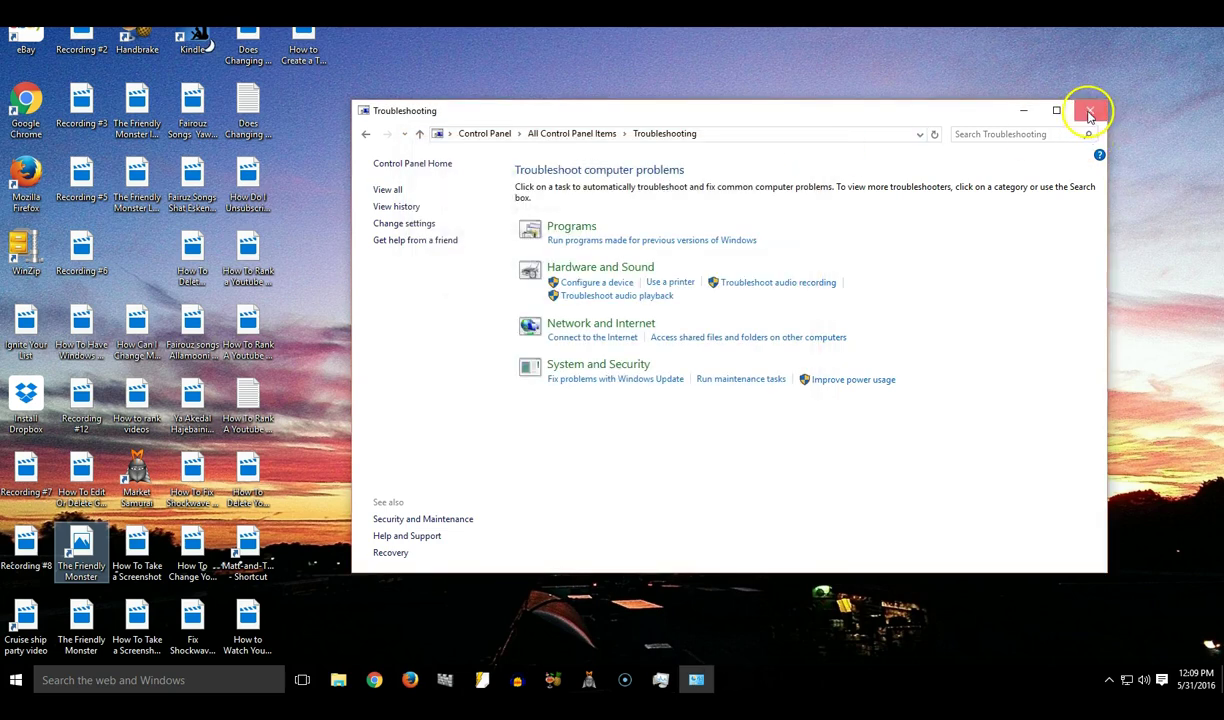
left_click(1089, 112)
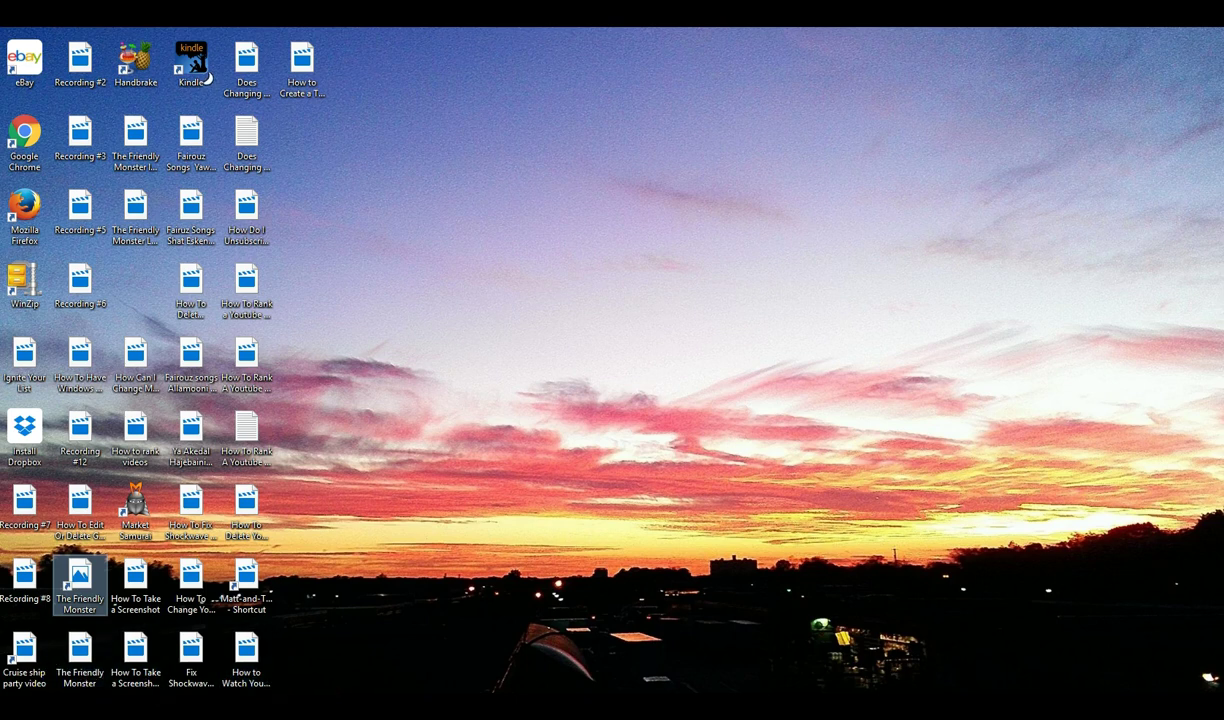
Display the list of startup programs in Task Manager and move the window toward the middle of the desktop.
key("super+x")
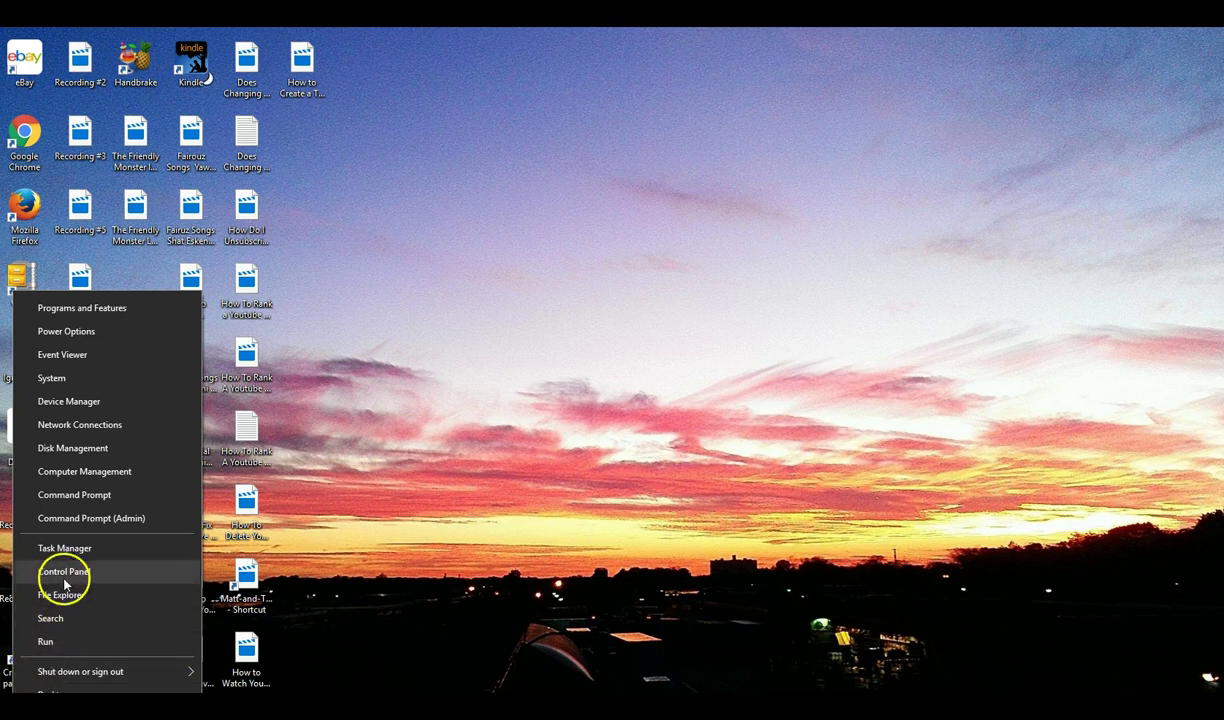
left_click(74, 546)
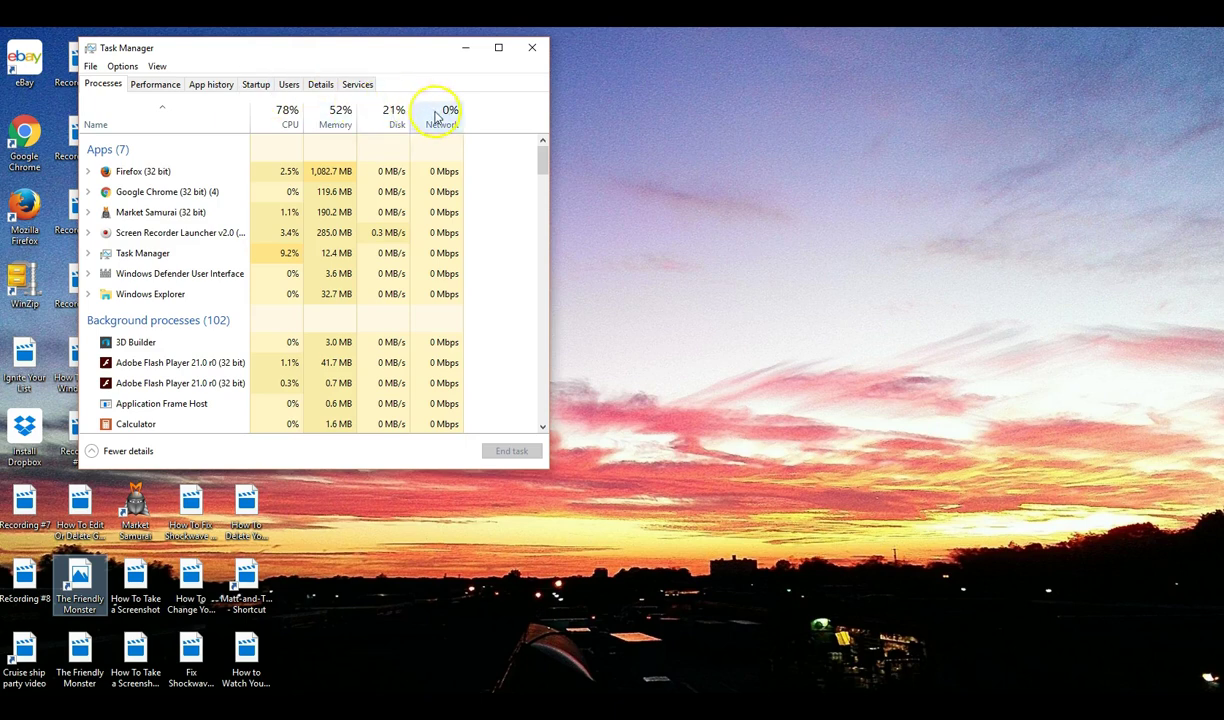
left_click(259, 87)
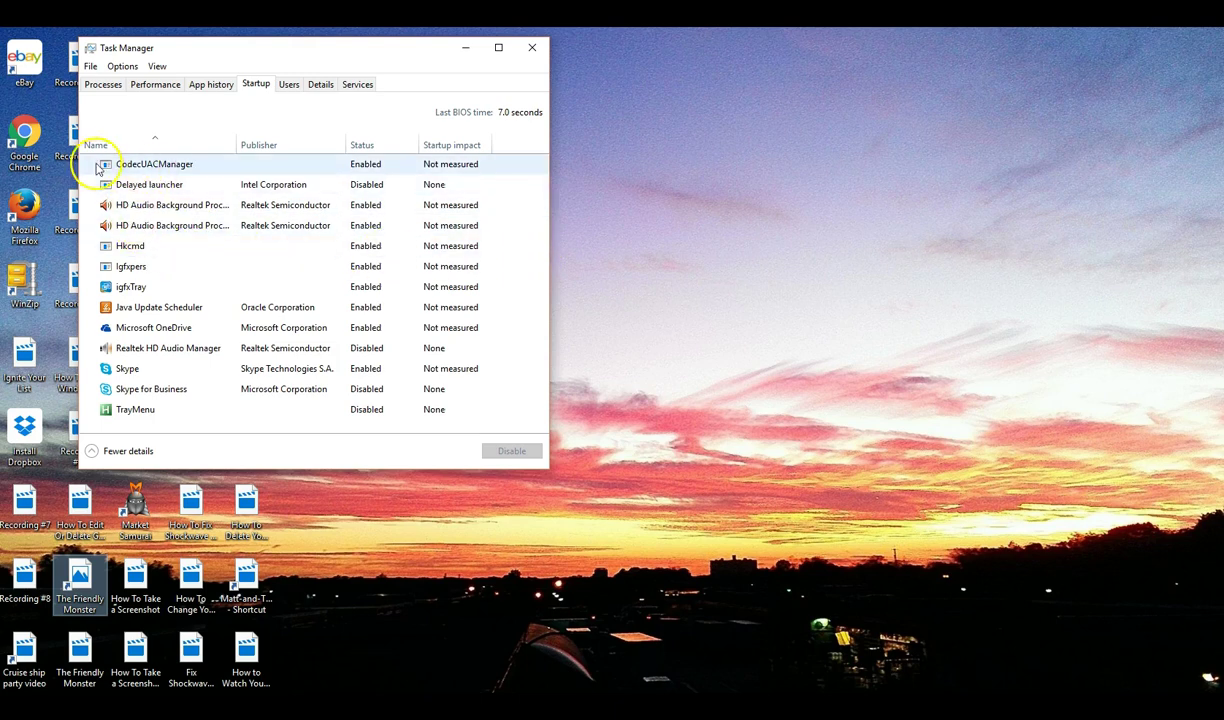
left_click_drag(397, 58, 618, 144)
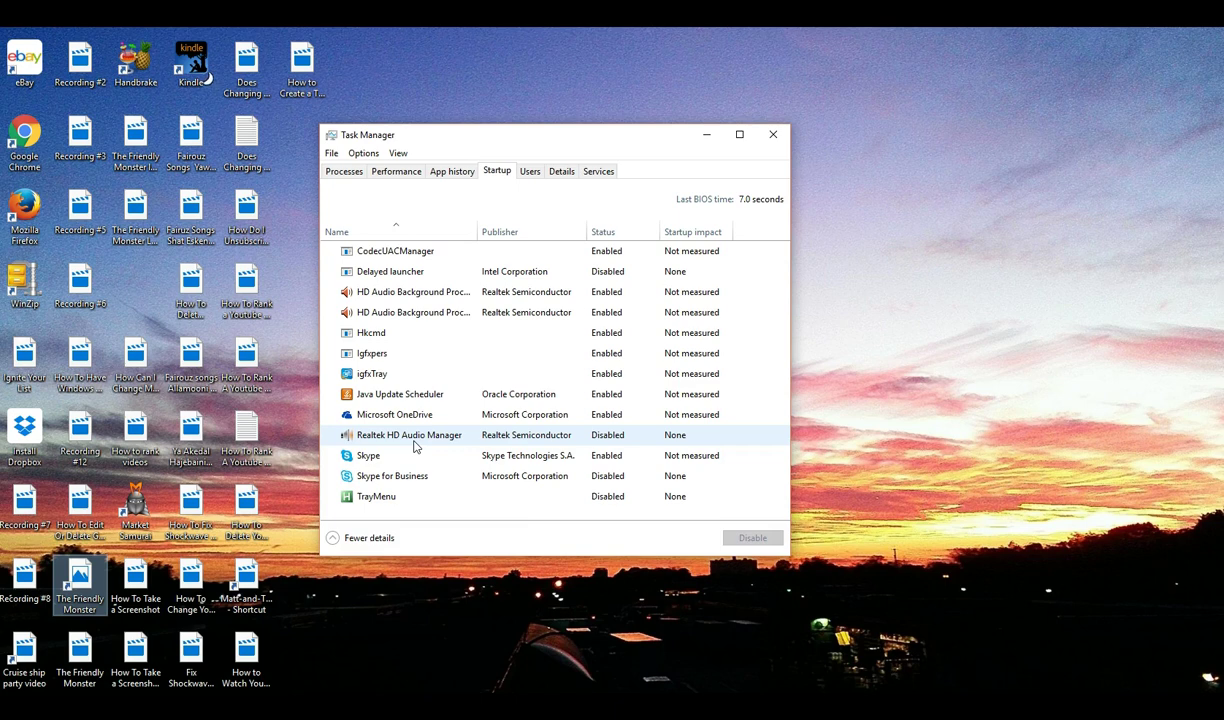
Disable Skype from launching at startup and close Task Manager.
left_click(372, 458)
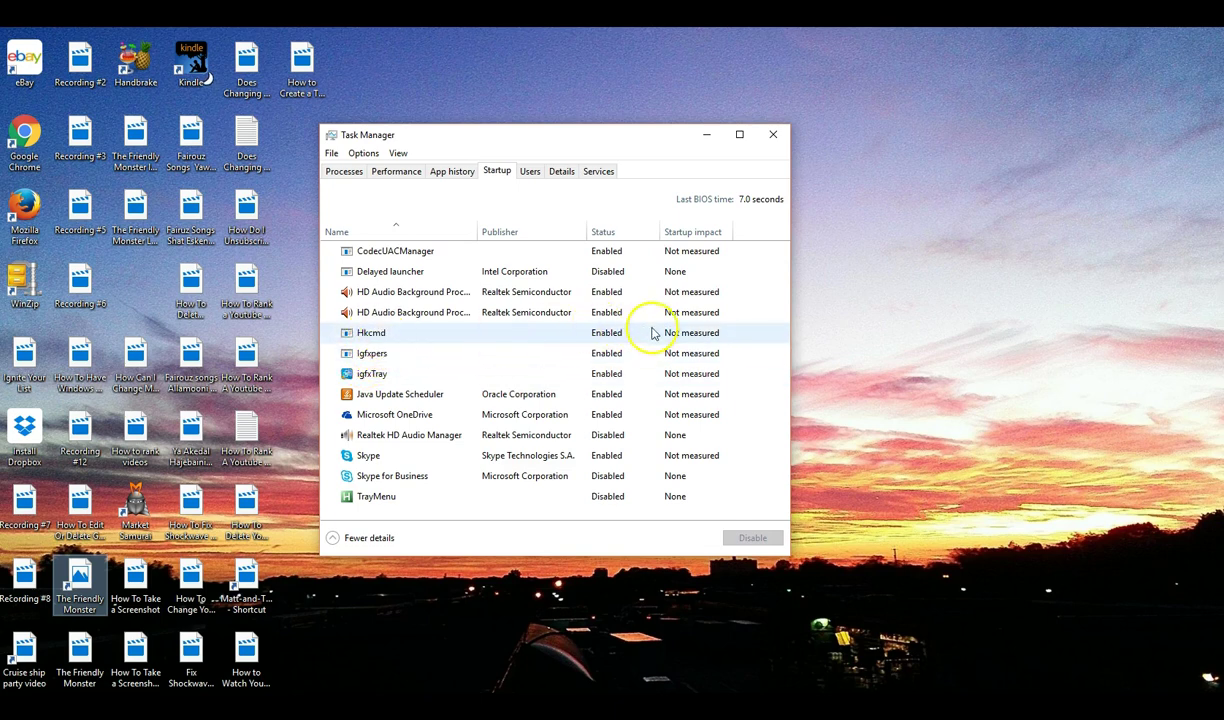
left_click(378, 458)
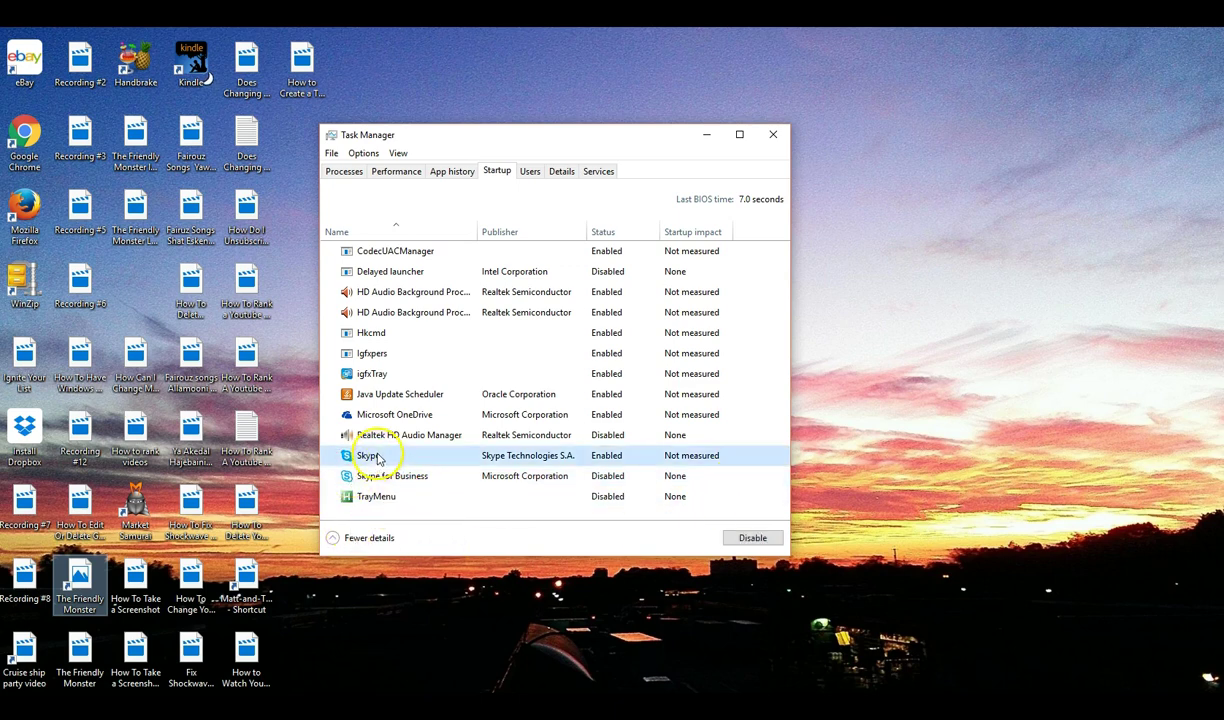
left_click(755, 540)
left_click(754, 540)
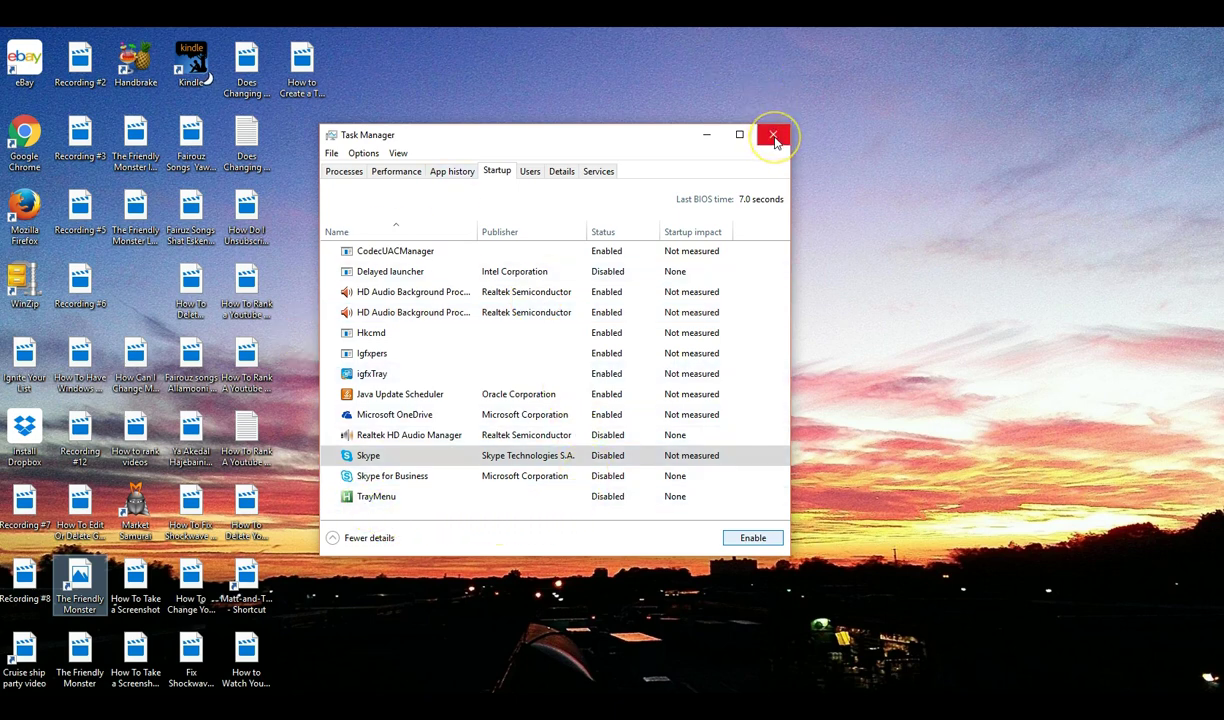
left_click(348, 460)
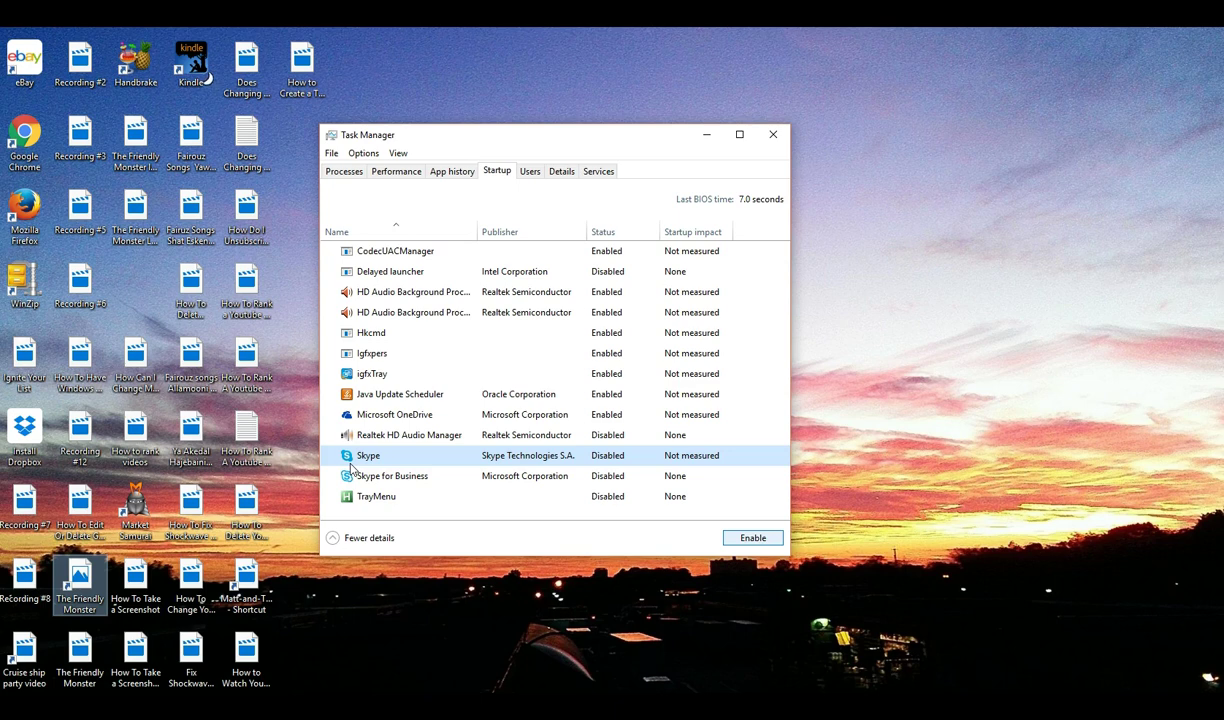
left_click(309, 478)
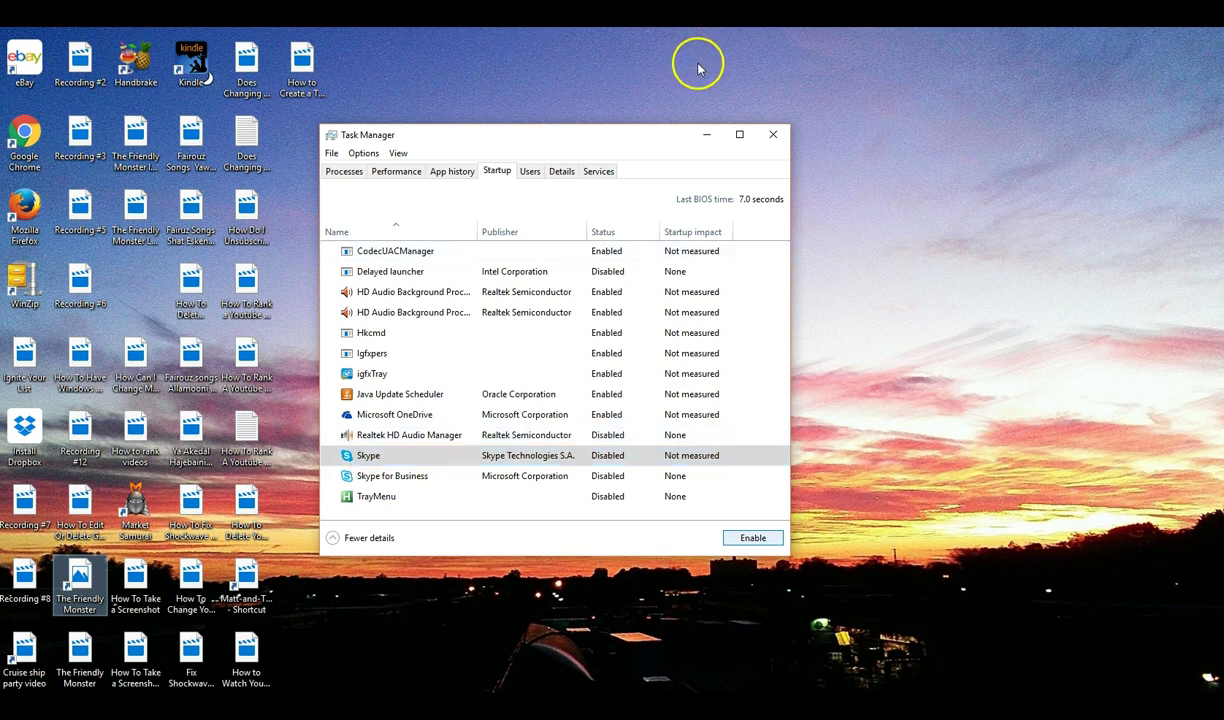
left_click(775, 140)
left_click(775, 139)
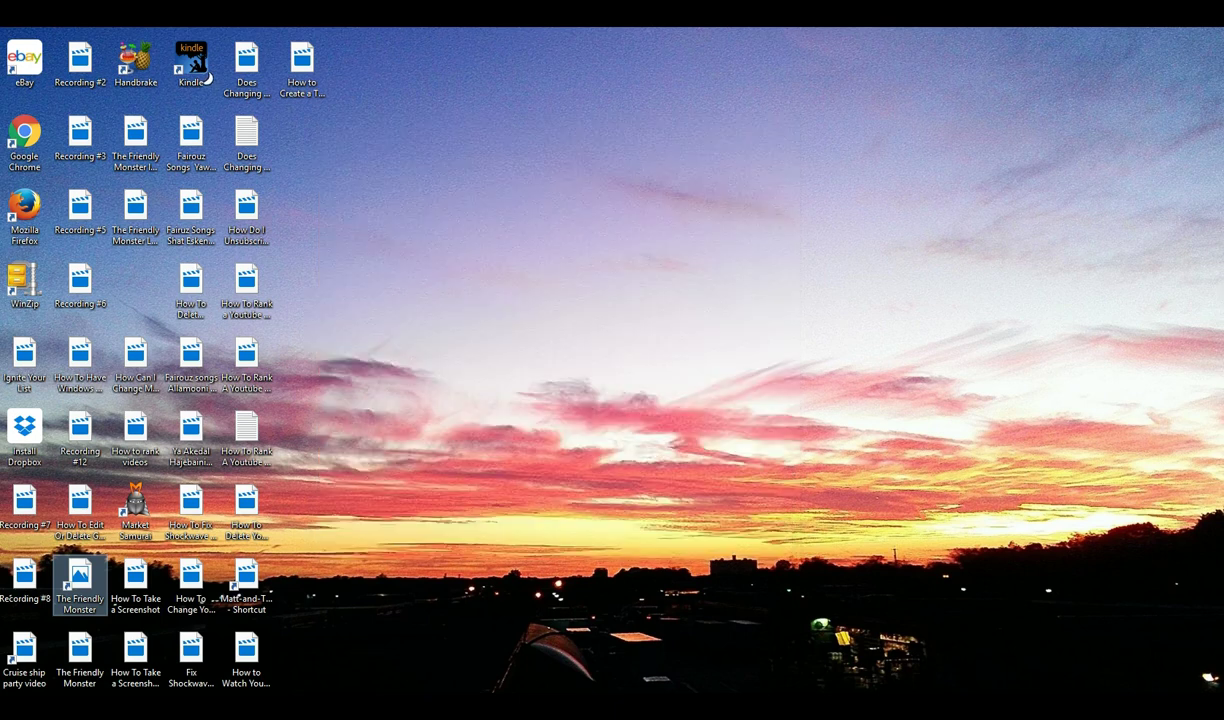
Open the list of installed programs from Control Panel and uninstall Dell SupportAssist.
key("super+x")
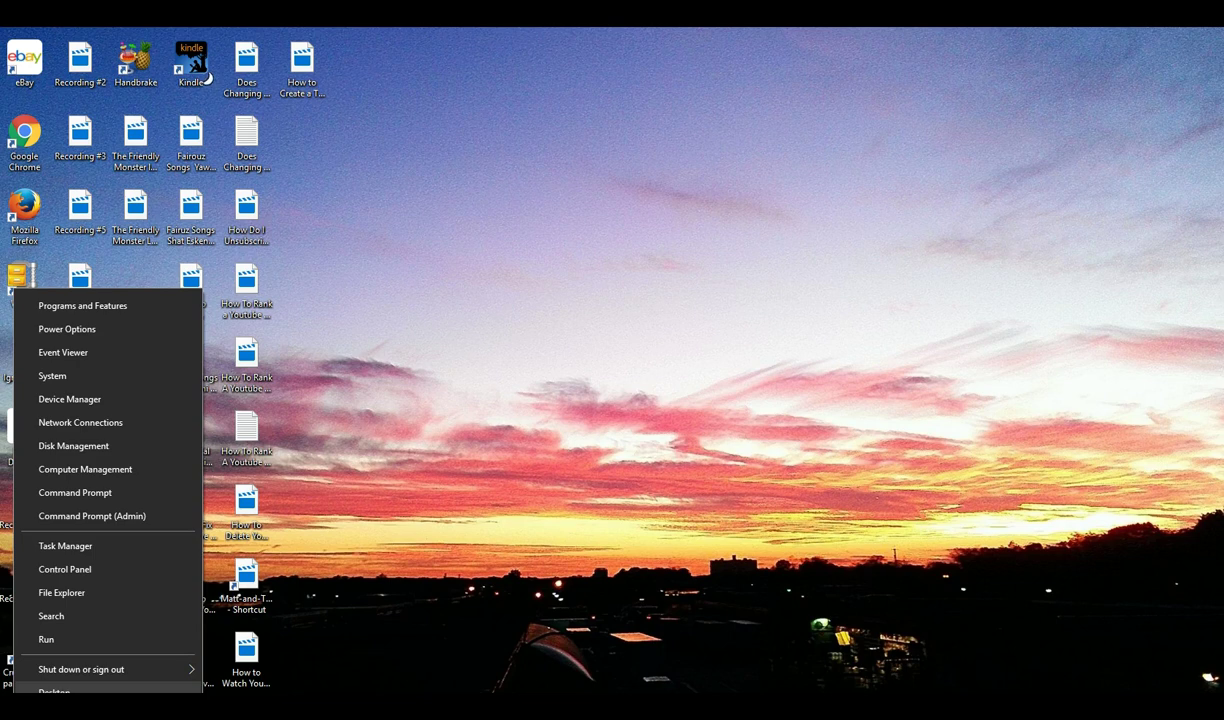
left_click(90, 571)
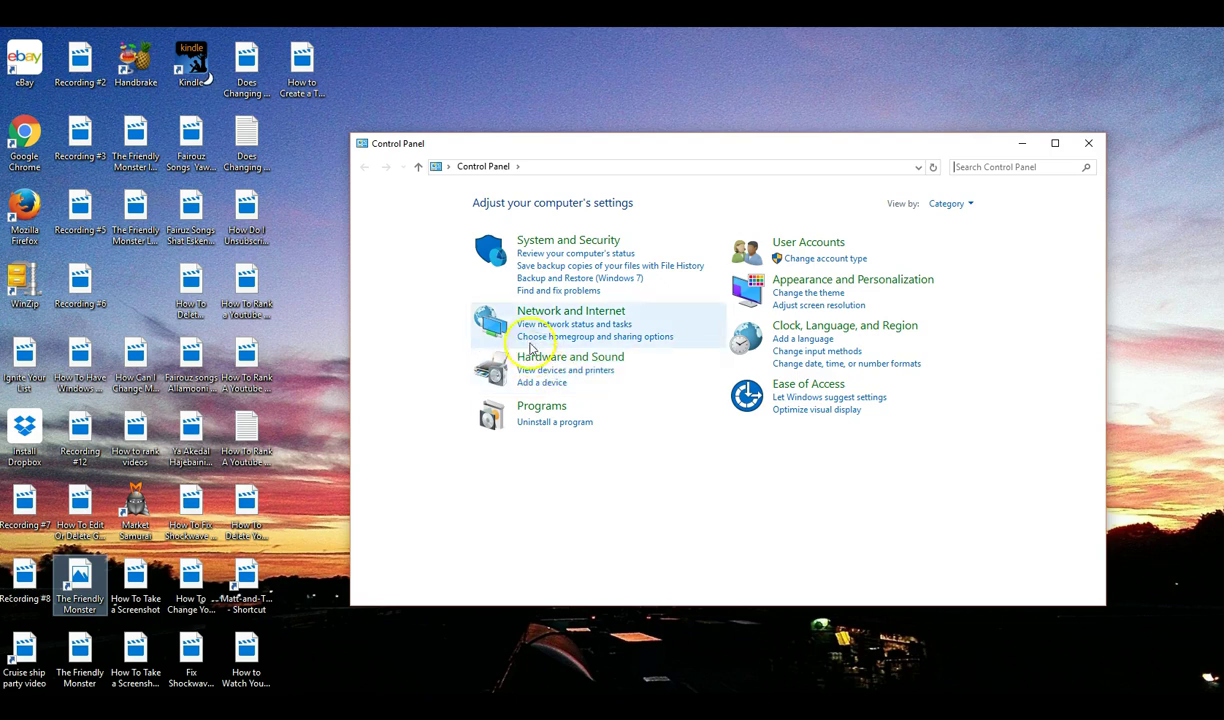
left_click(546, 424)
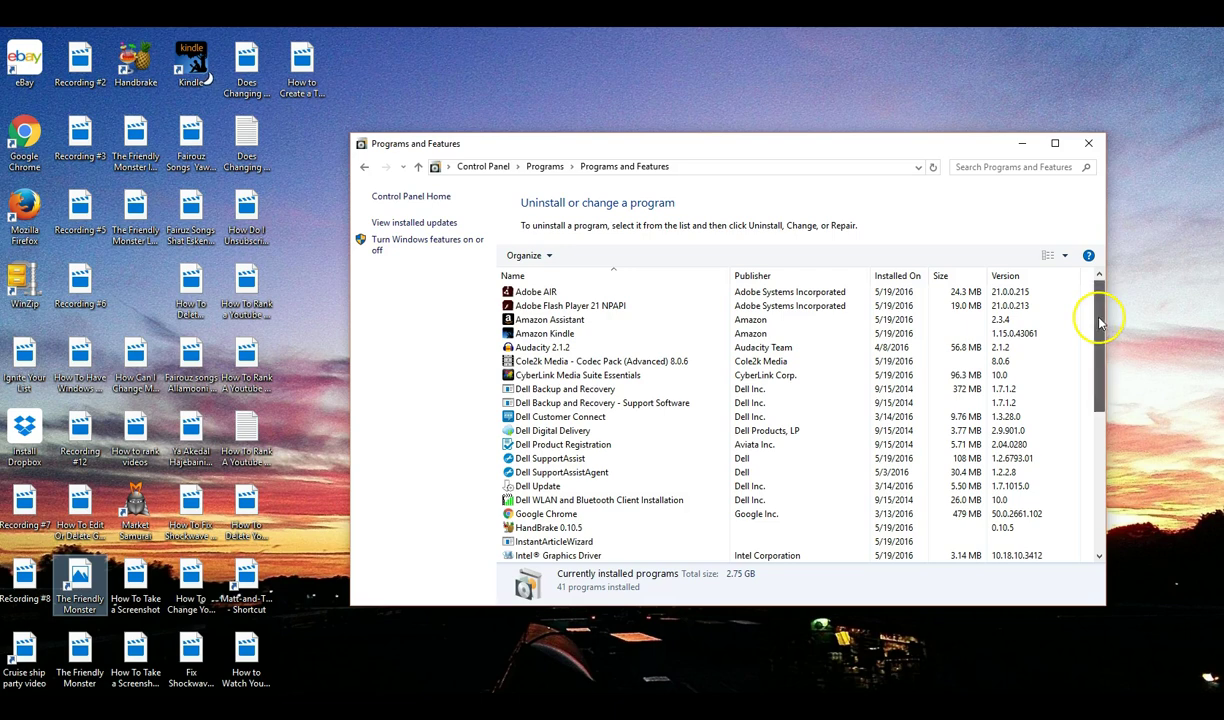
left_click_drag(1101, 322, 1100, 328)
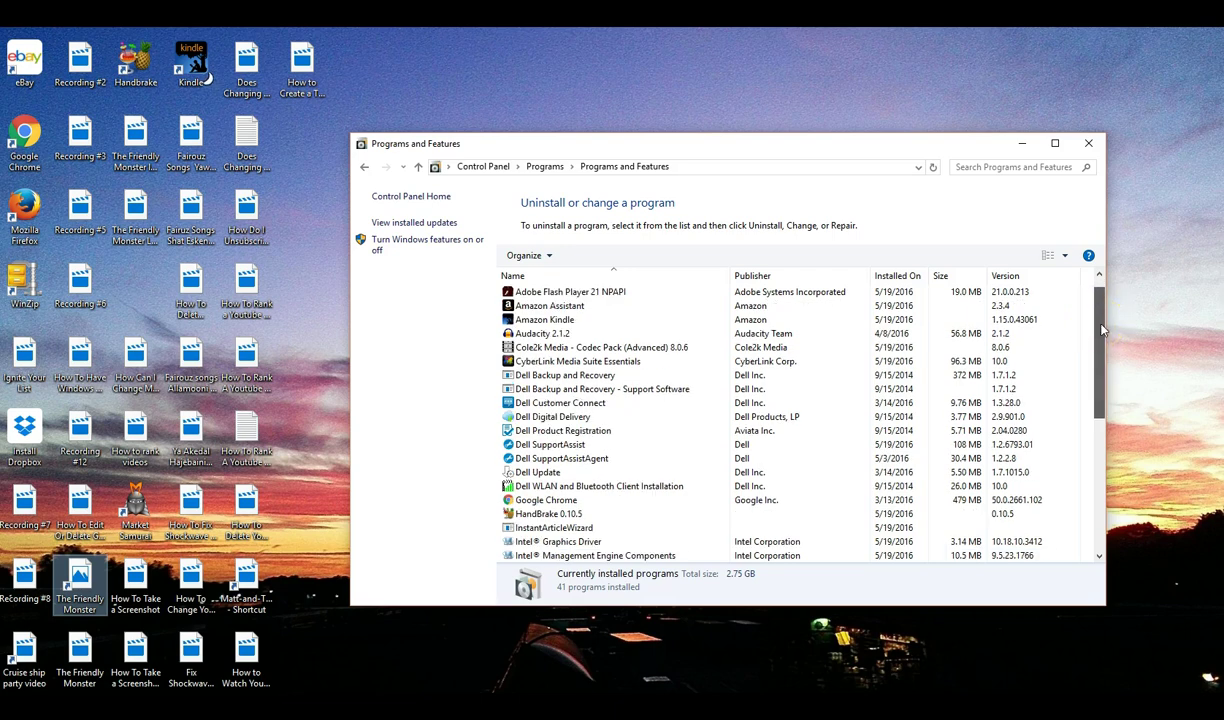
left_click_drag(1098, 330, 1106, 417)
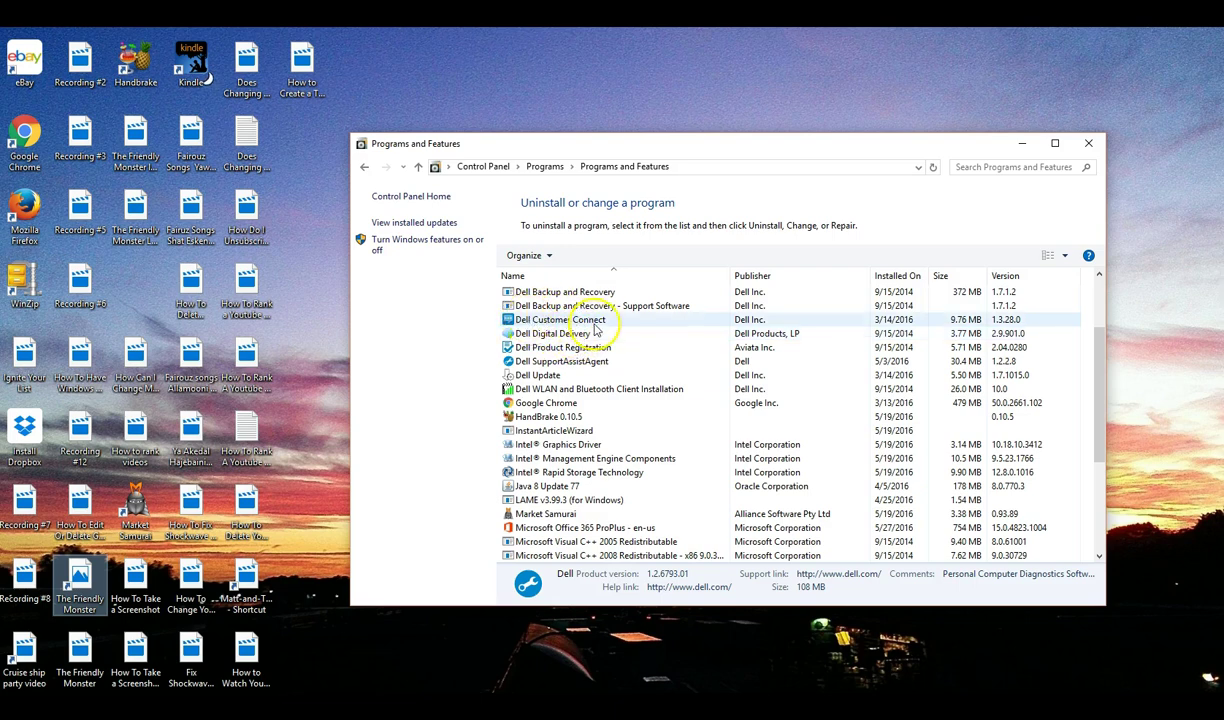
Look through the remaining installed programs for unneeded software and close Programs and Features.
scroll(670, 347, "up", 1)
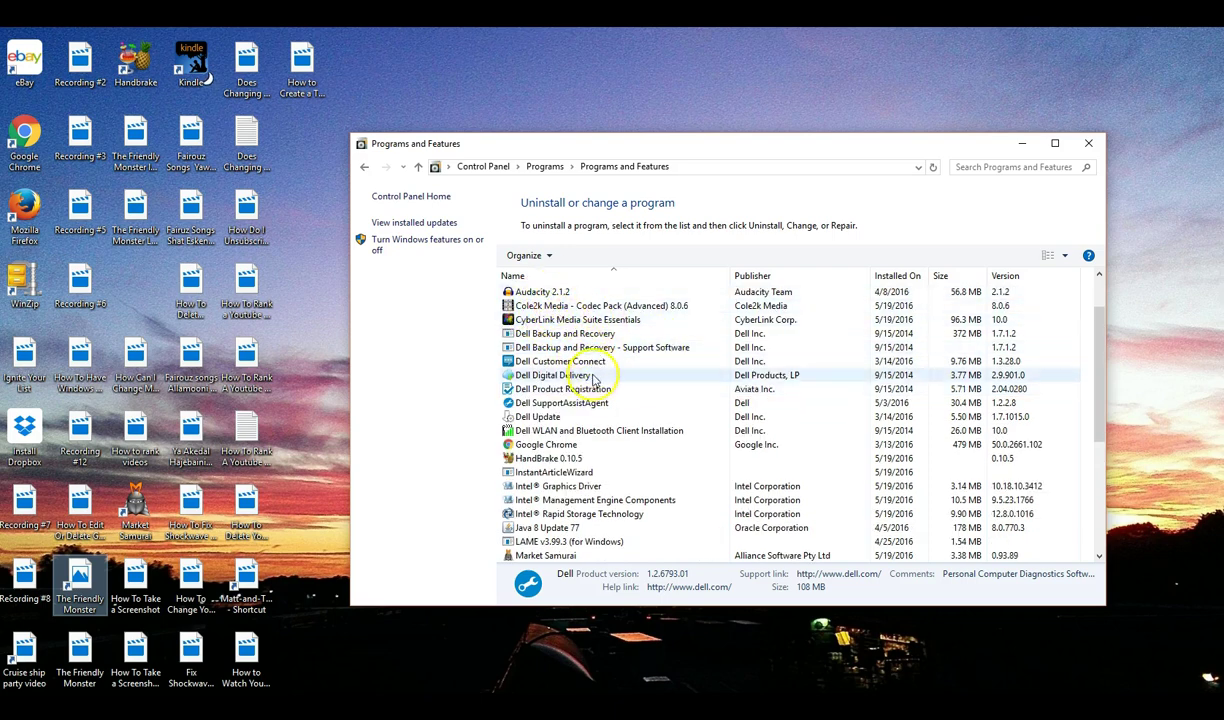
scroll(594, 425, "down", 1)
scroll(594, 425, "down", 4)
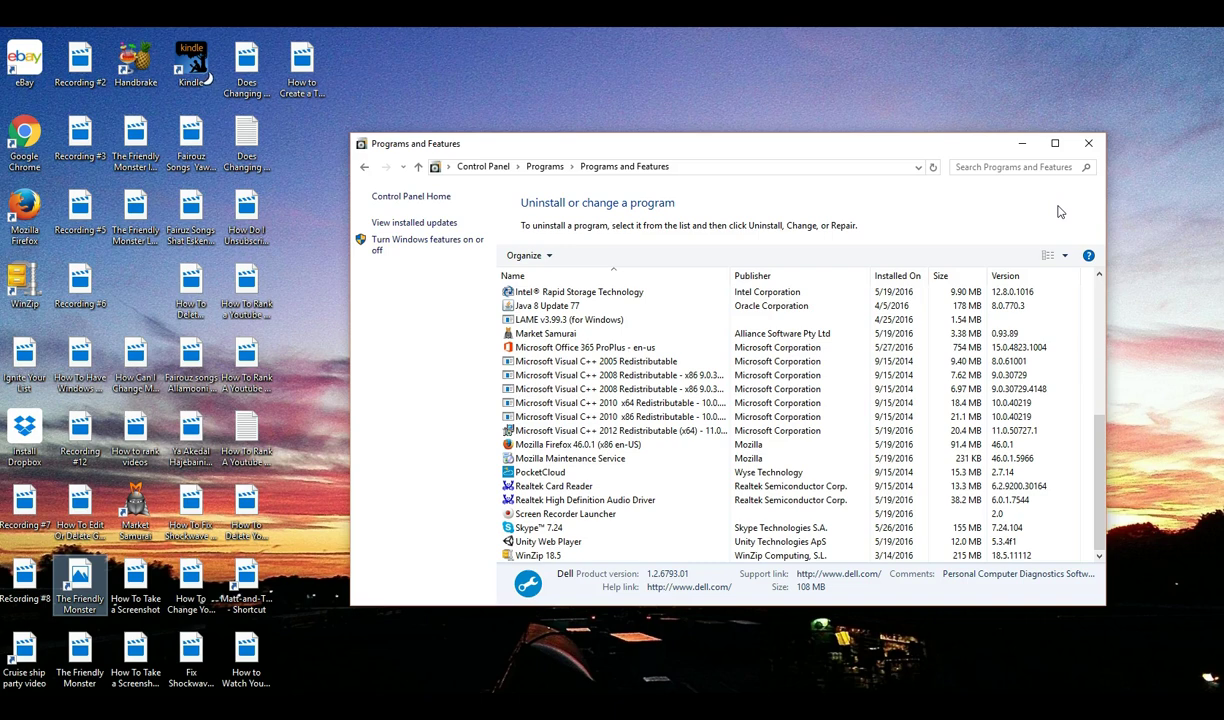
left_click(1092, 147)
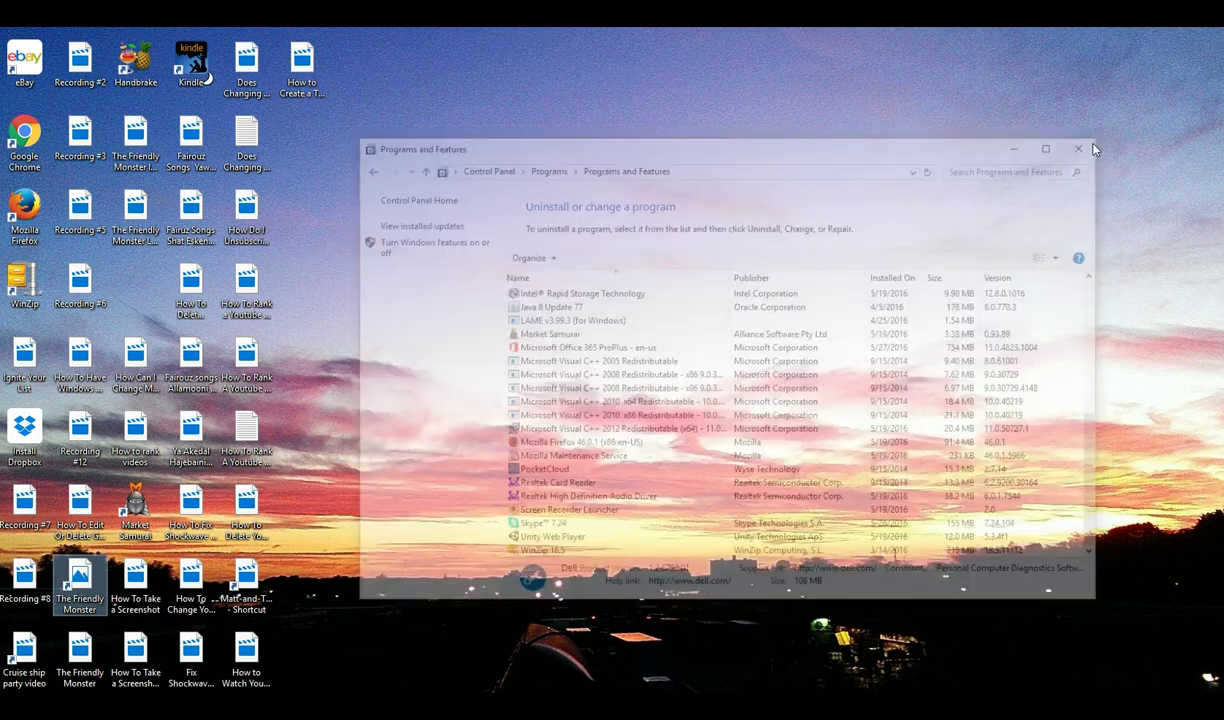
left_click(341, 563)
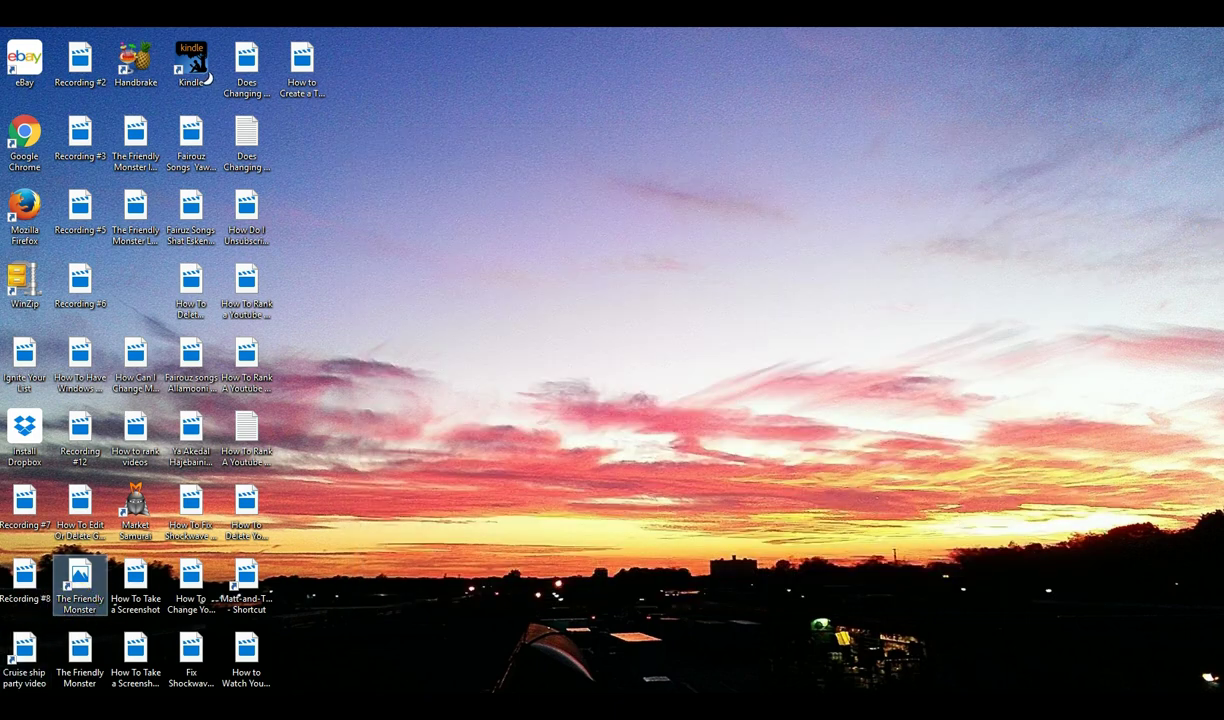
Open the System window with the computer's basic information.
left_click(14, 697)
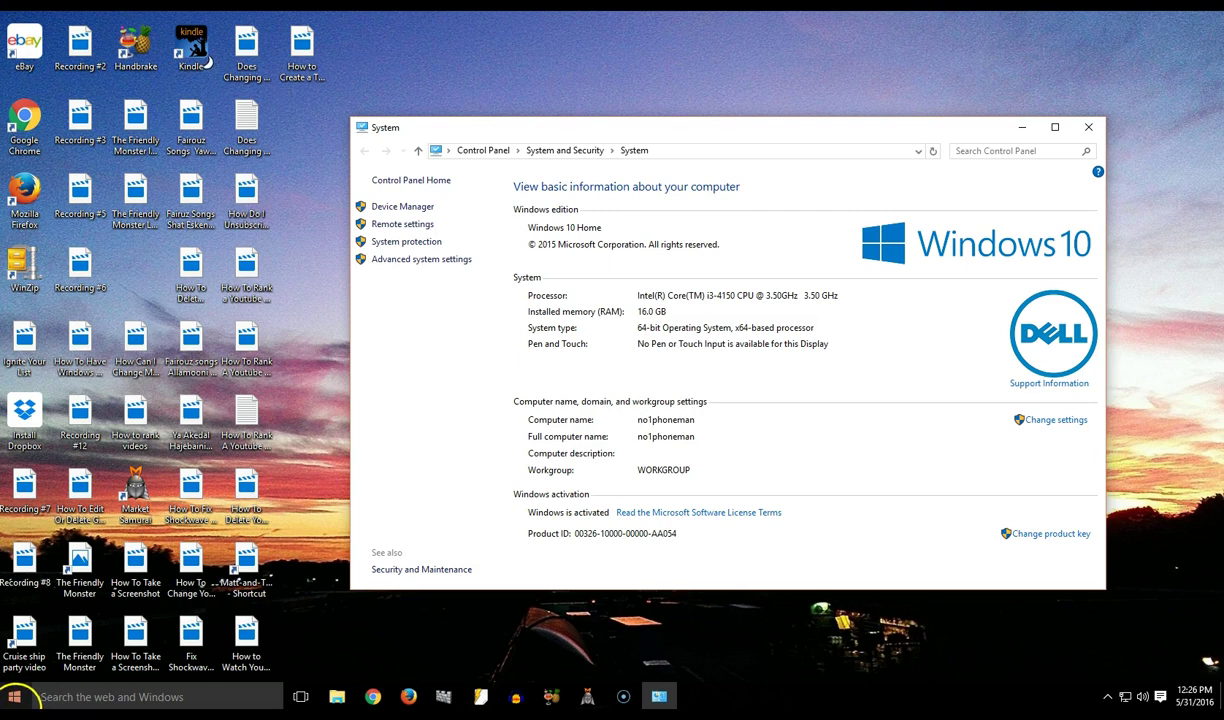
right_click(13, 700)
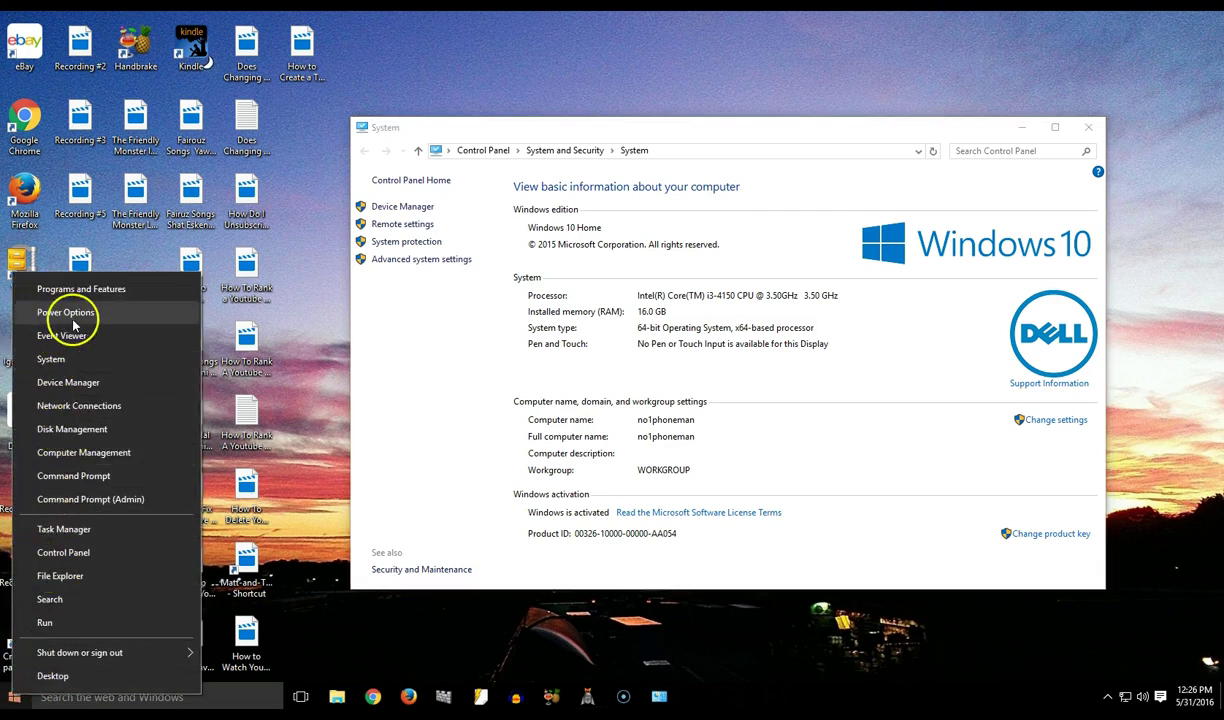
left_click(74, 366)
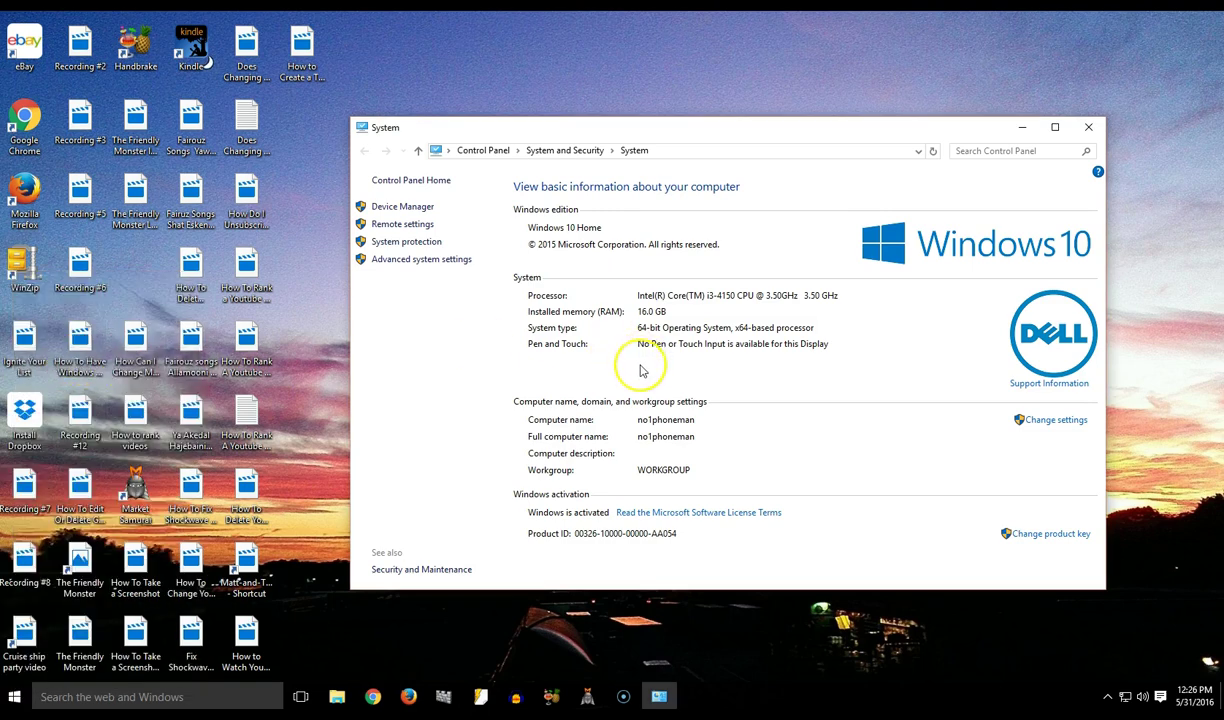
Try "Adjust for best performance" in Performance Options, return to "Let Windows choose what's best for my computer", and close both dialogs.
left_click(403, 262)
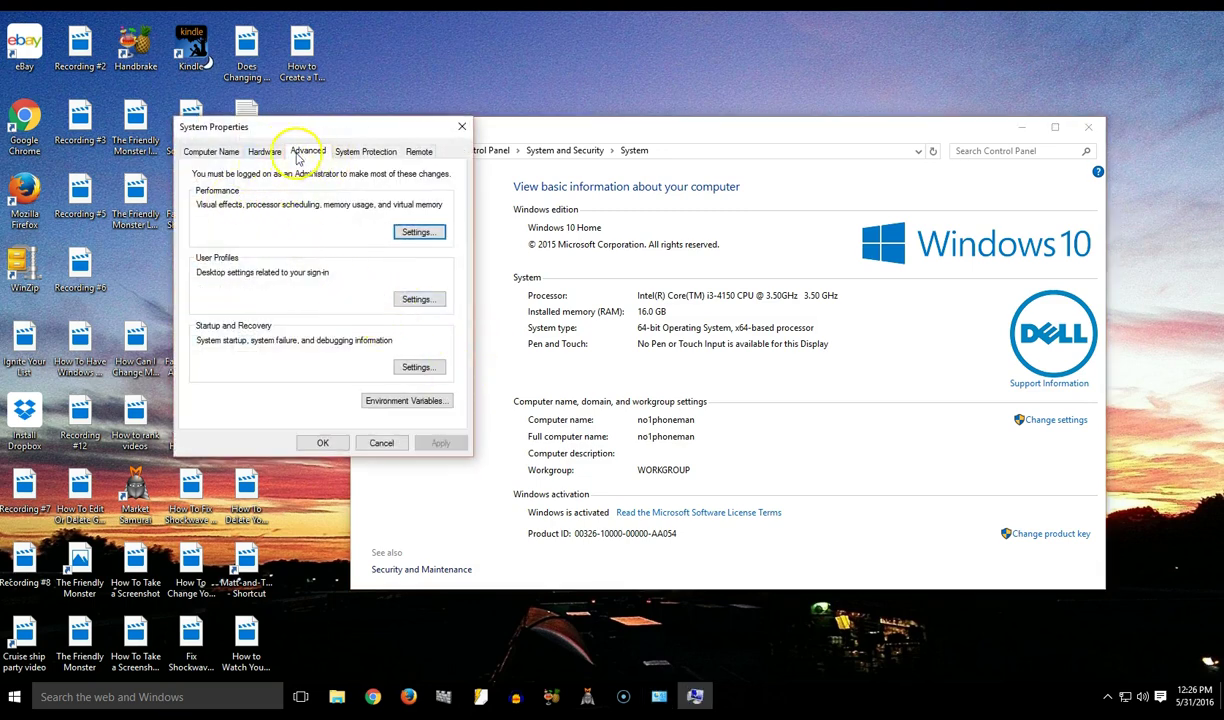
left_click(418, 233)
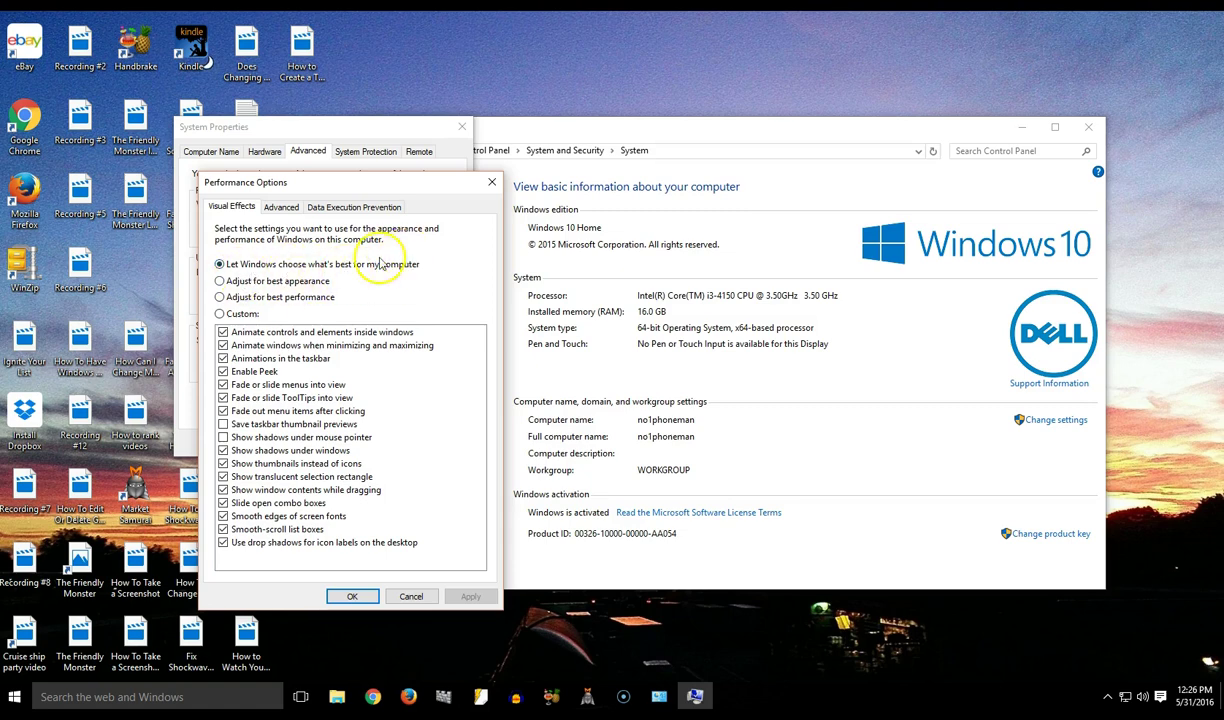
left_click(220, 298)
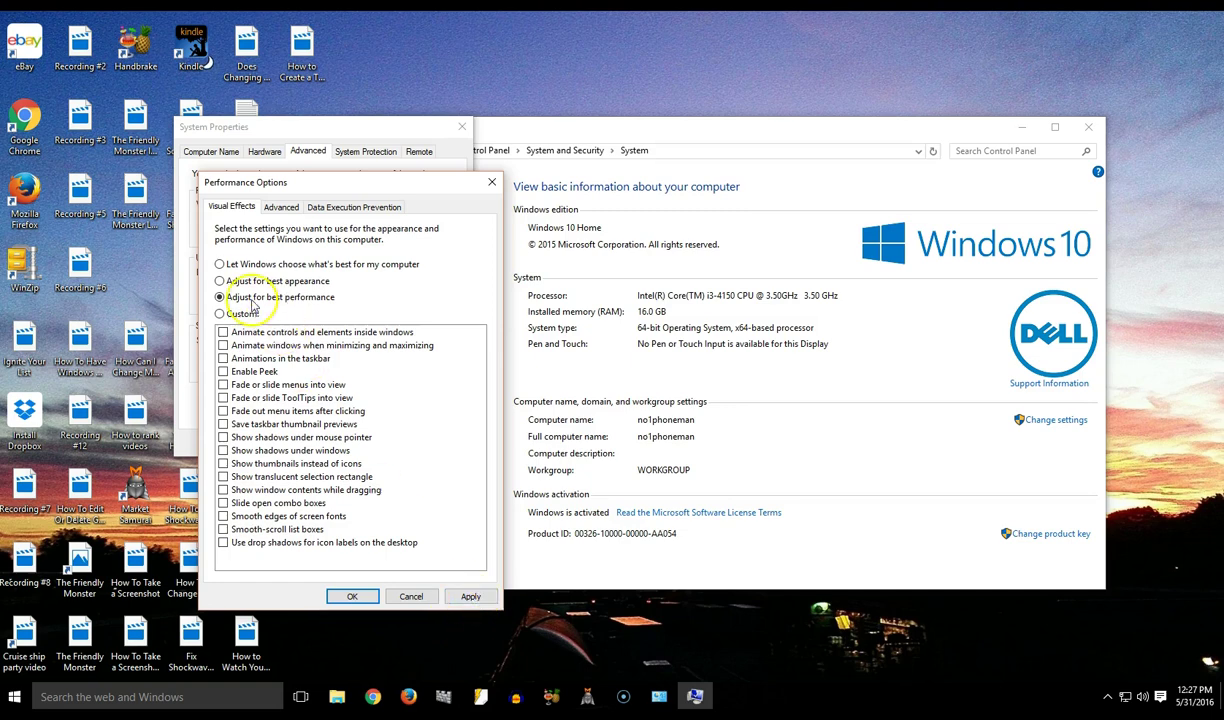
left_click(219, 265)
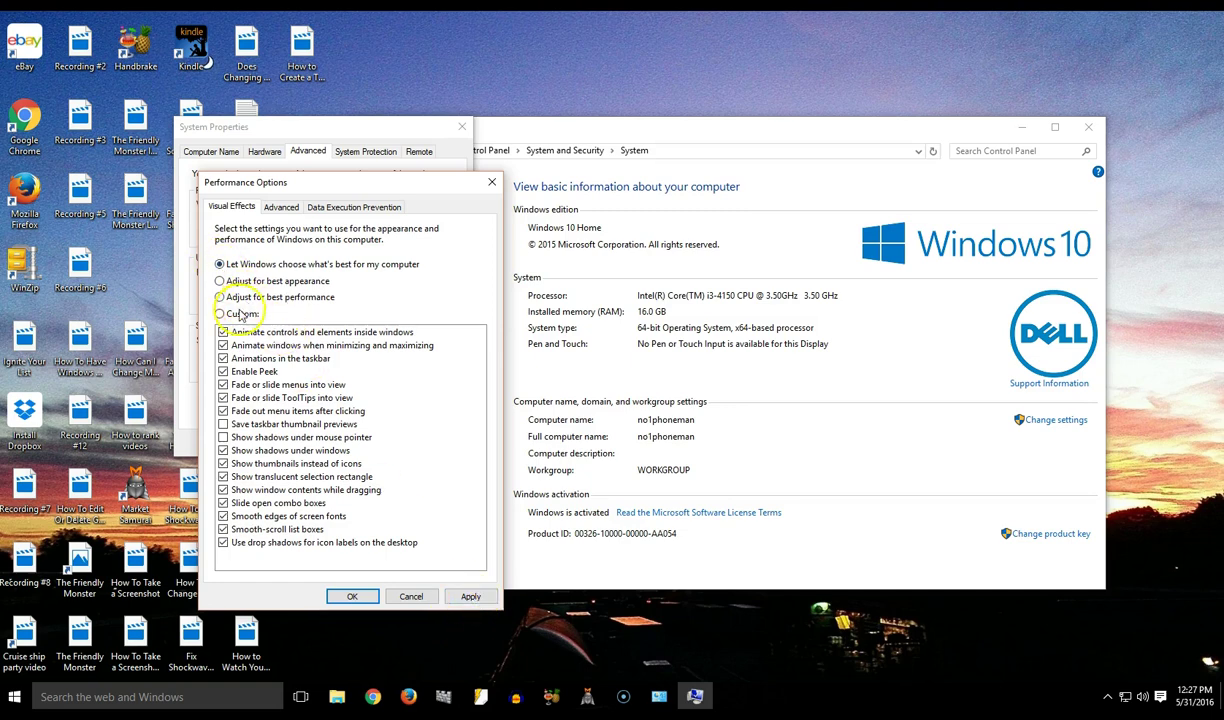
left_click(492, 186)
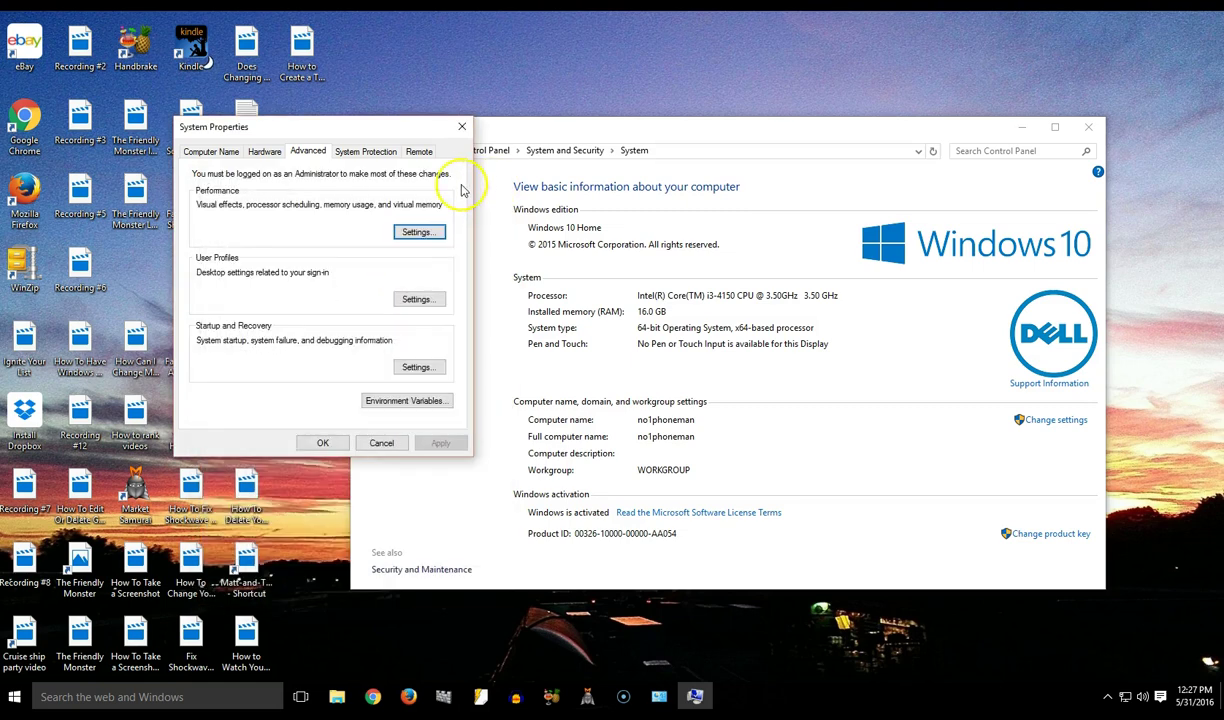
left_click(461, 127)
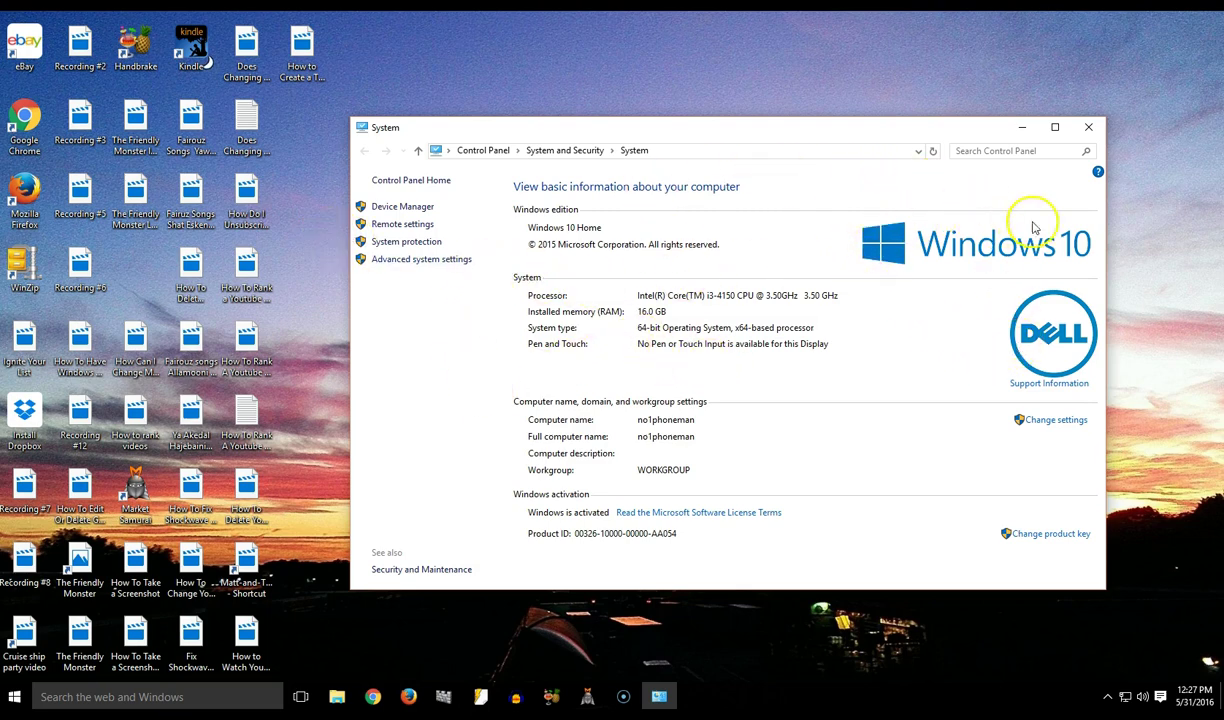
Turn on system protection for the OS (C:) drive in System Properties and apply the change.
left_click(402, 243)
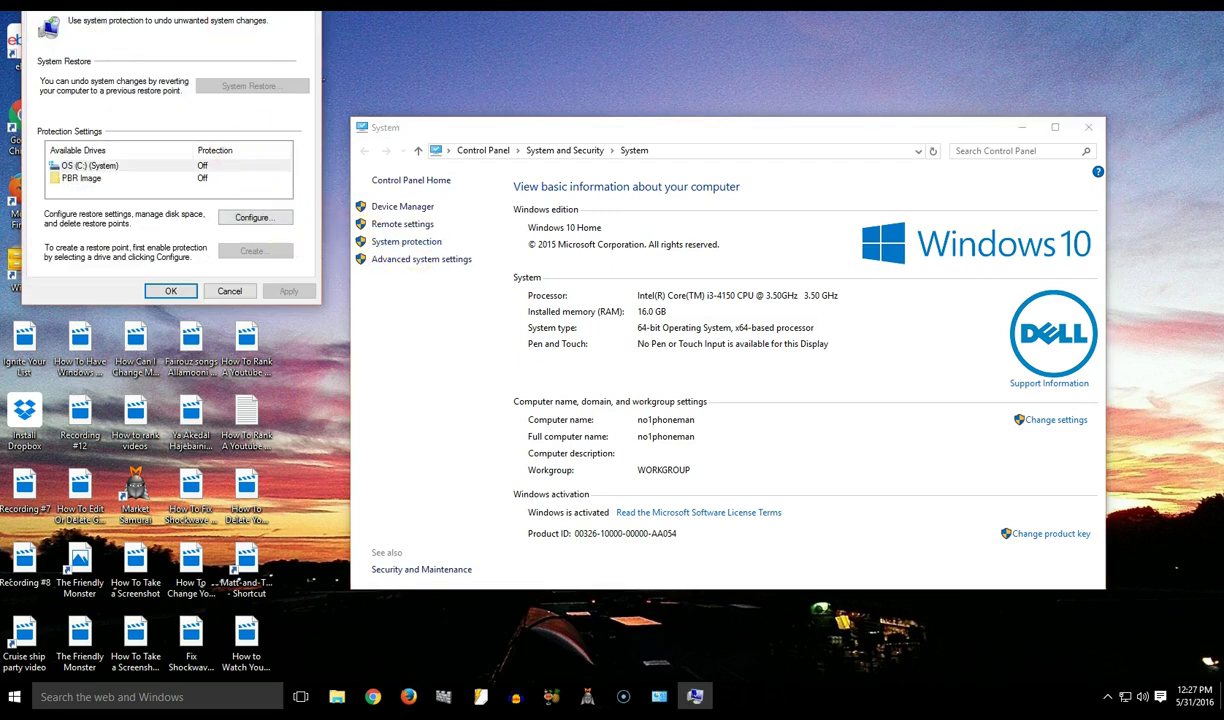
left_click_drag(232, 10, 246, 82)
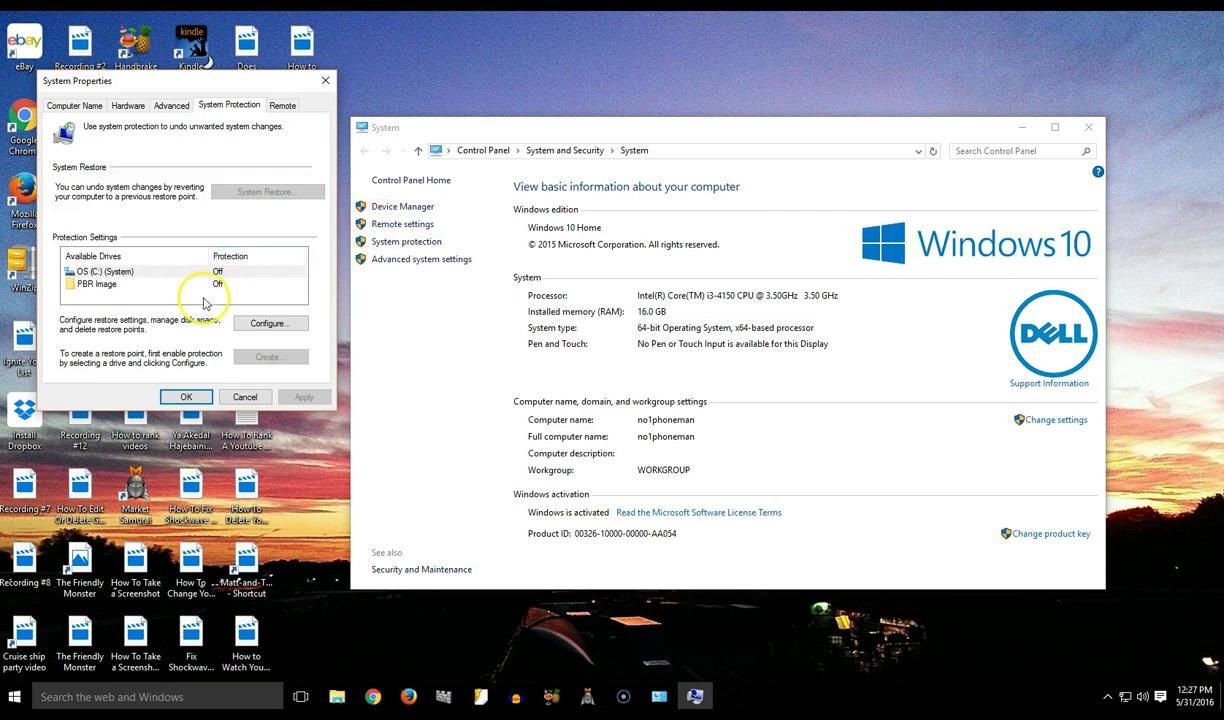
left_click(106, 272)
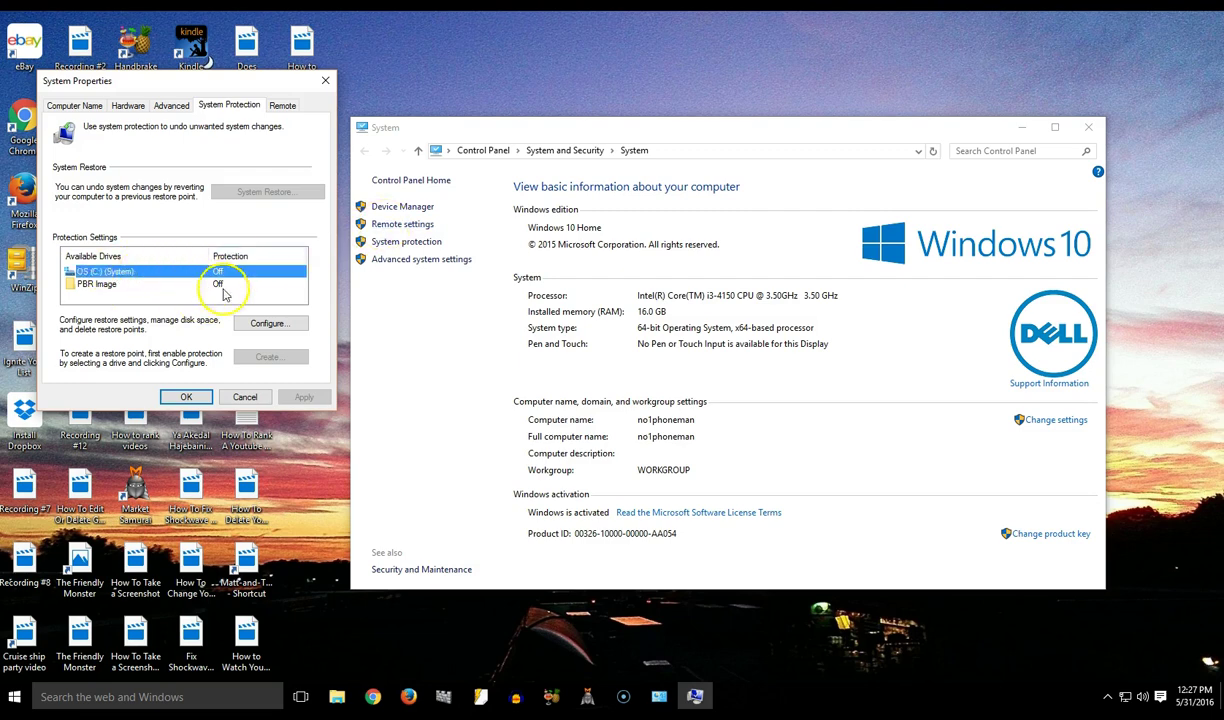
left_click(267, 324)
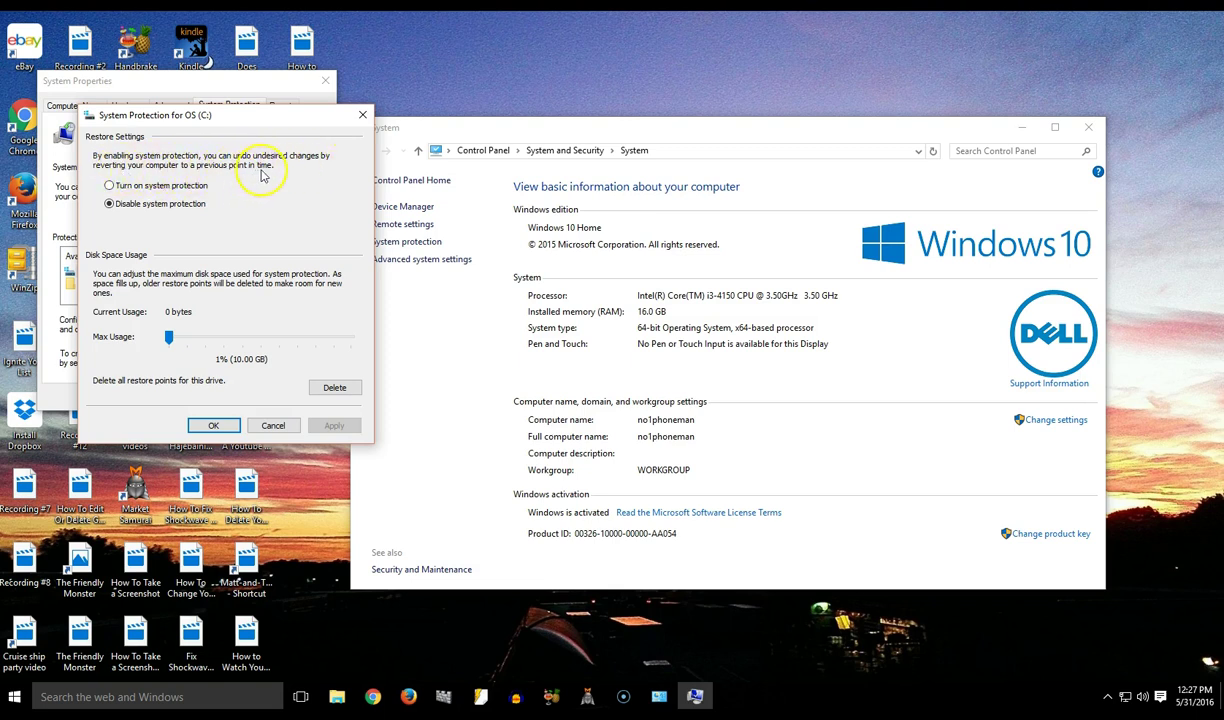
left_click(110, 186)
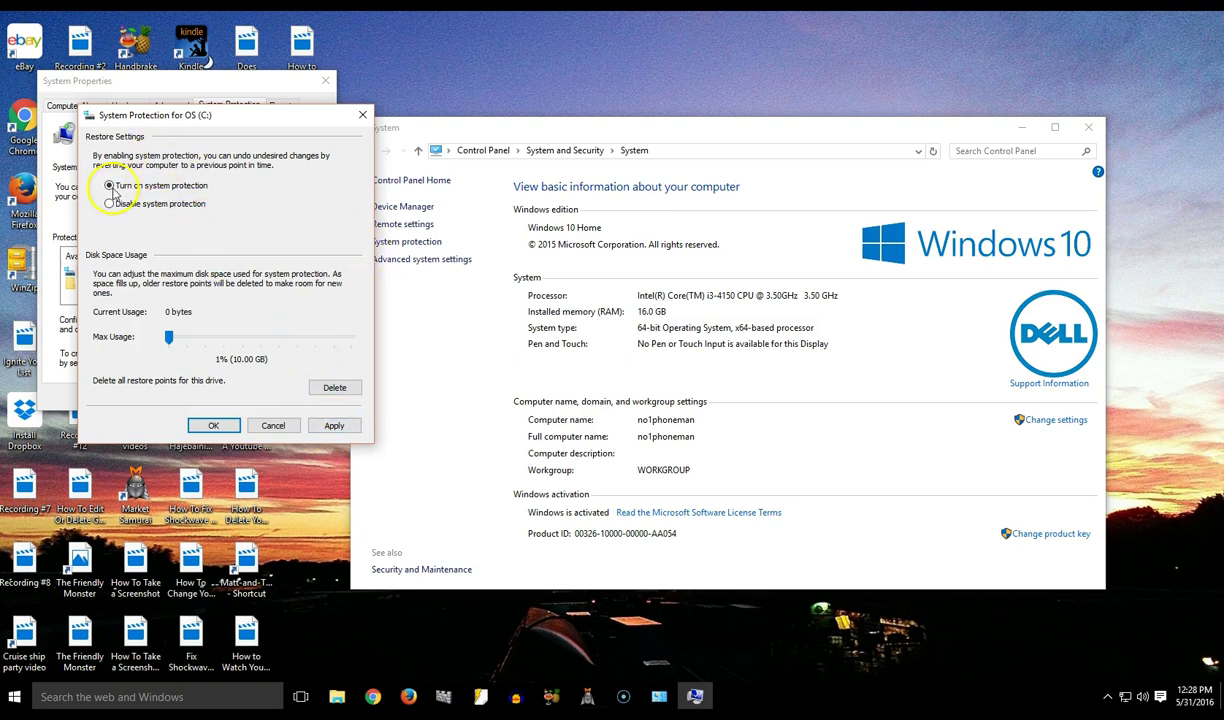
left_click(334, 426)
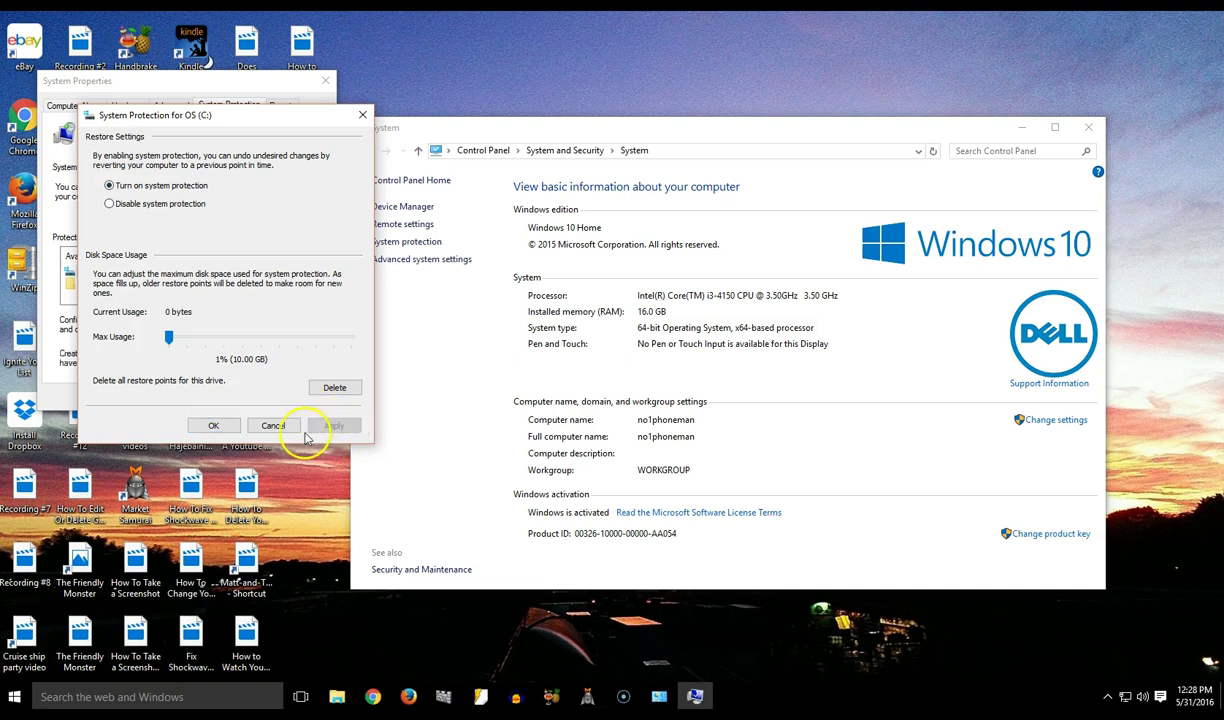
key("Return")
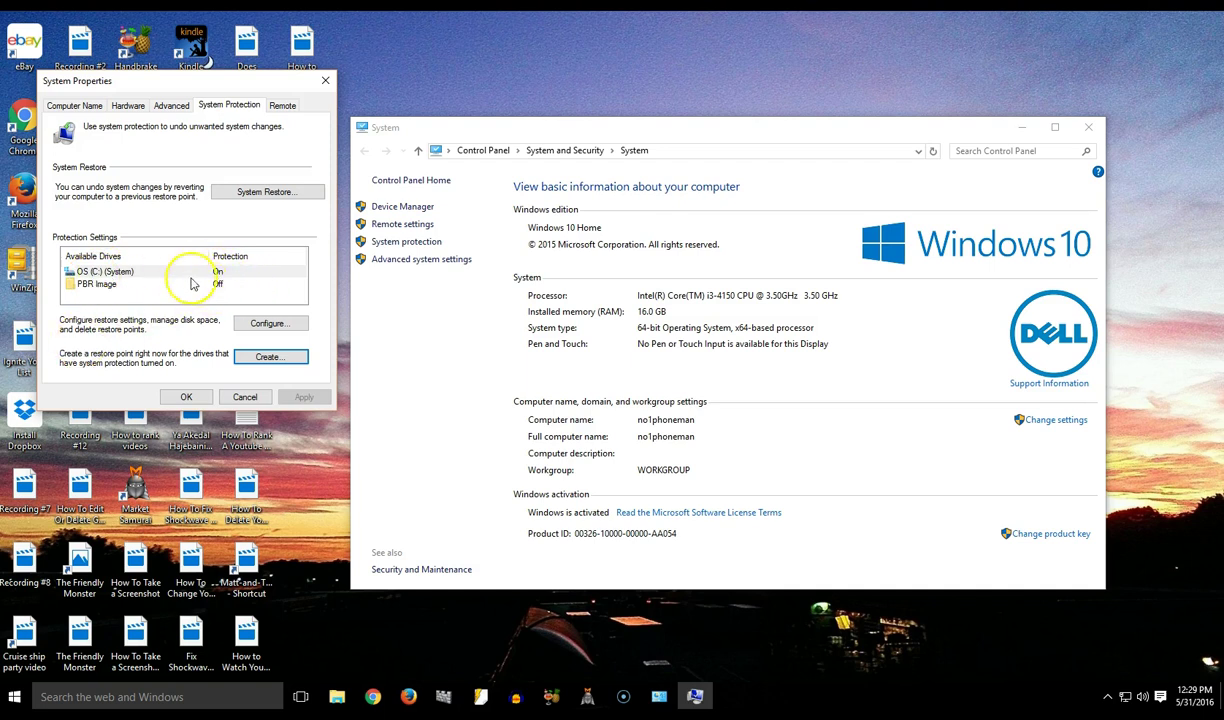
View the dialog for creating a restore point, dismiss it, and close System Properties and the System window.
left_click(268, 358)
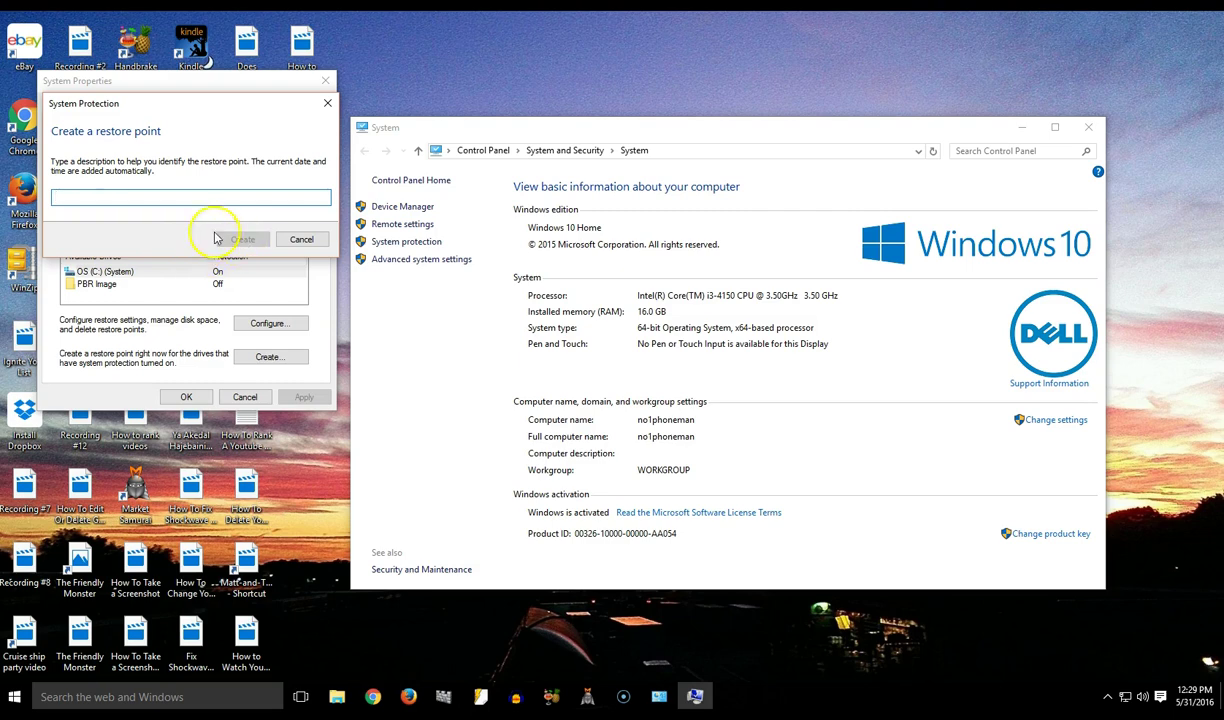
left_click(326, 106)
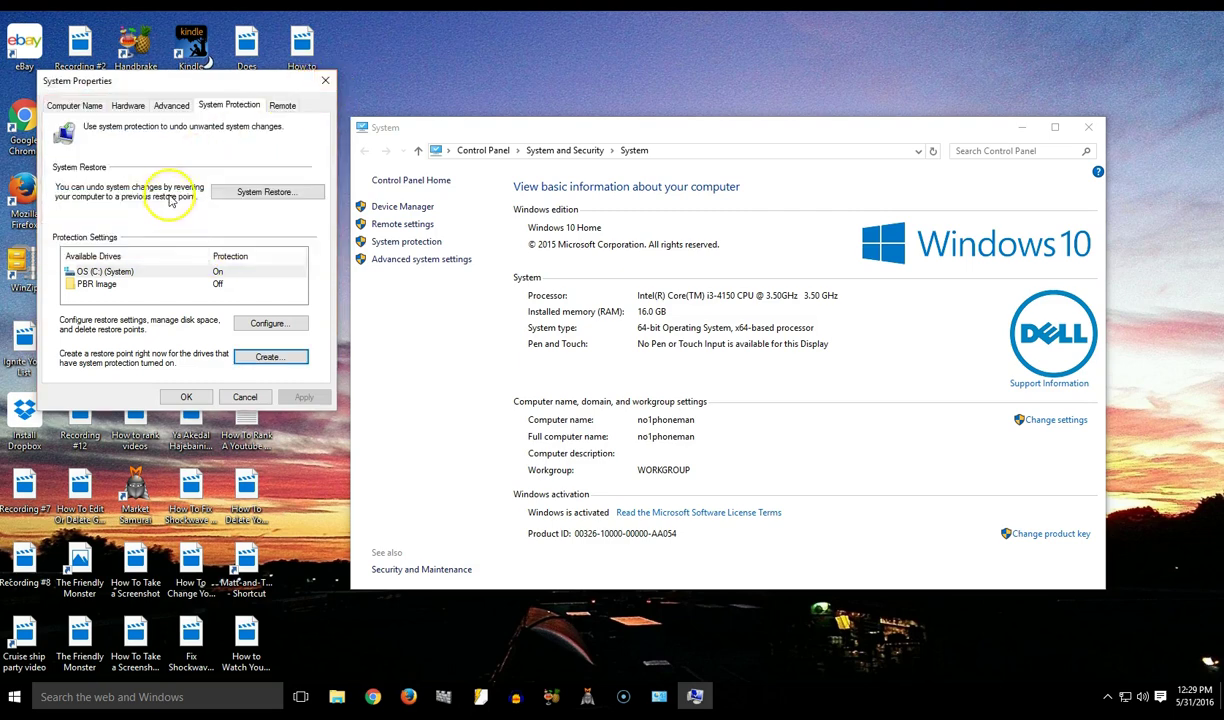
left_click(326, 82)
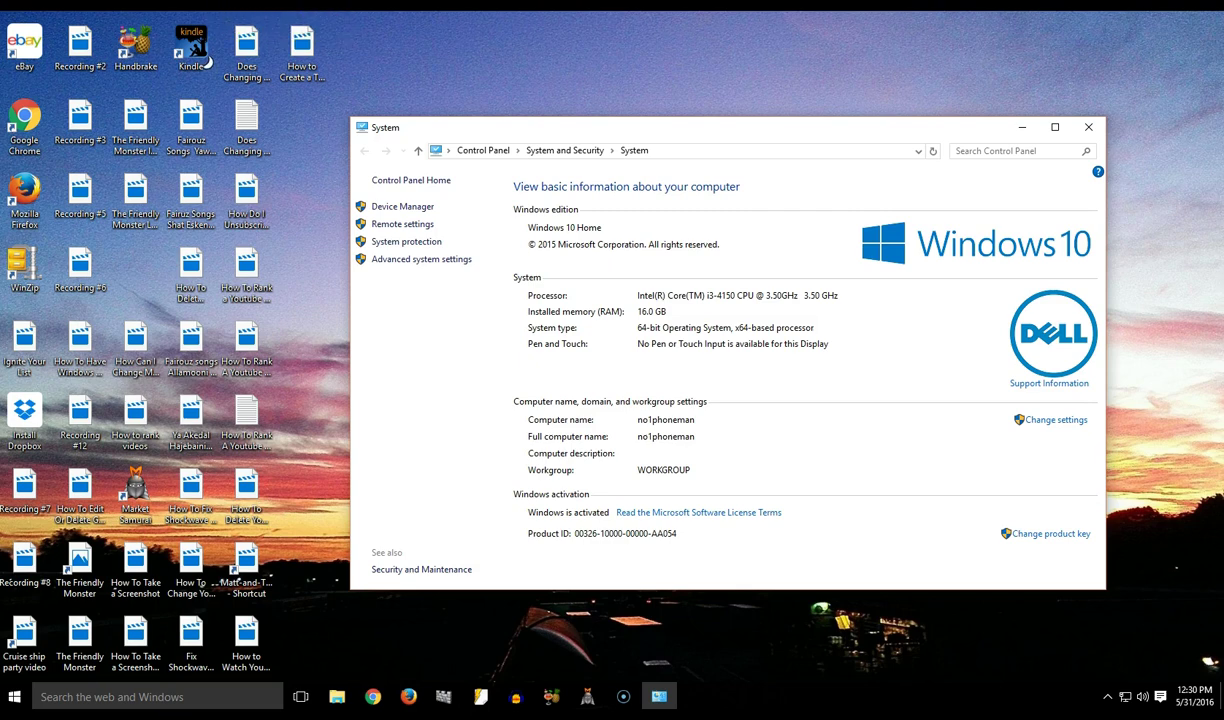
left_click(1088, 127)
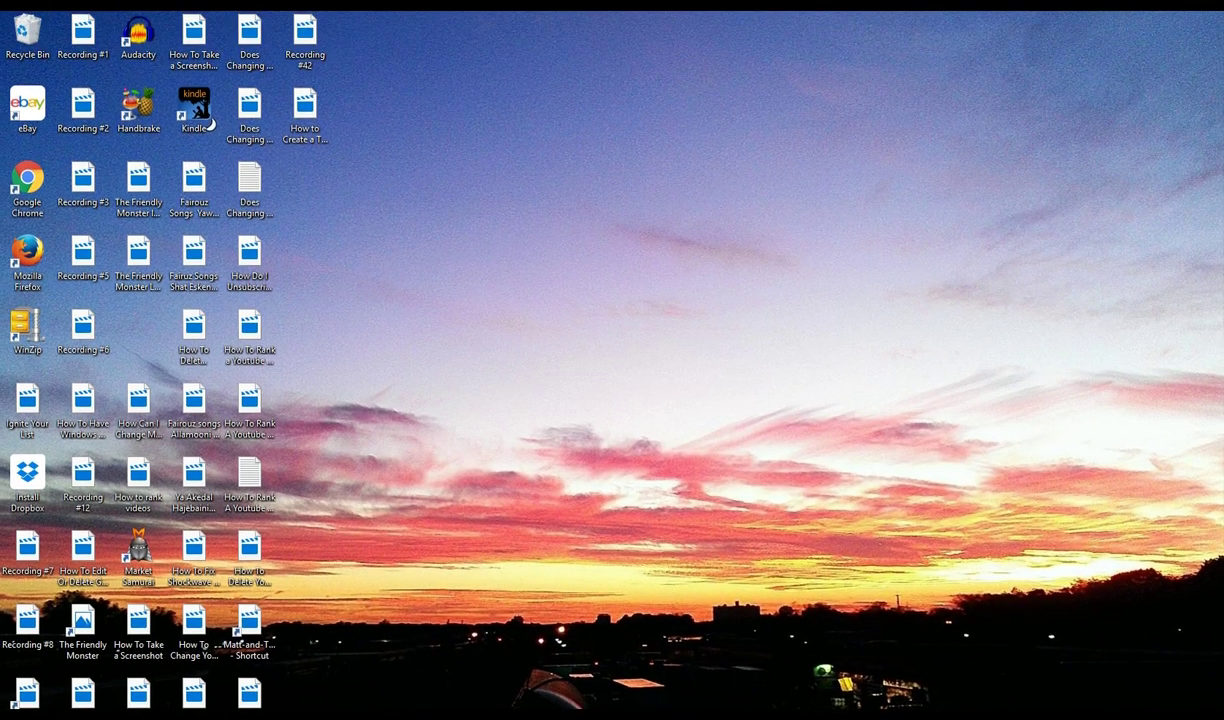
Empty the Recycle Bin and confirm the permanent deletion of its items.
left_click(30, 36)
right_click(30, 36)
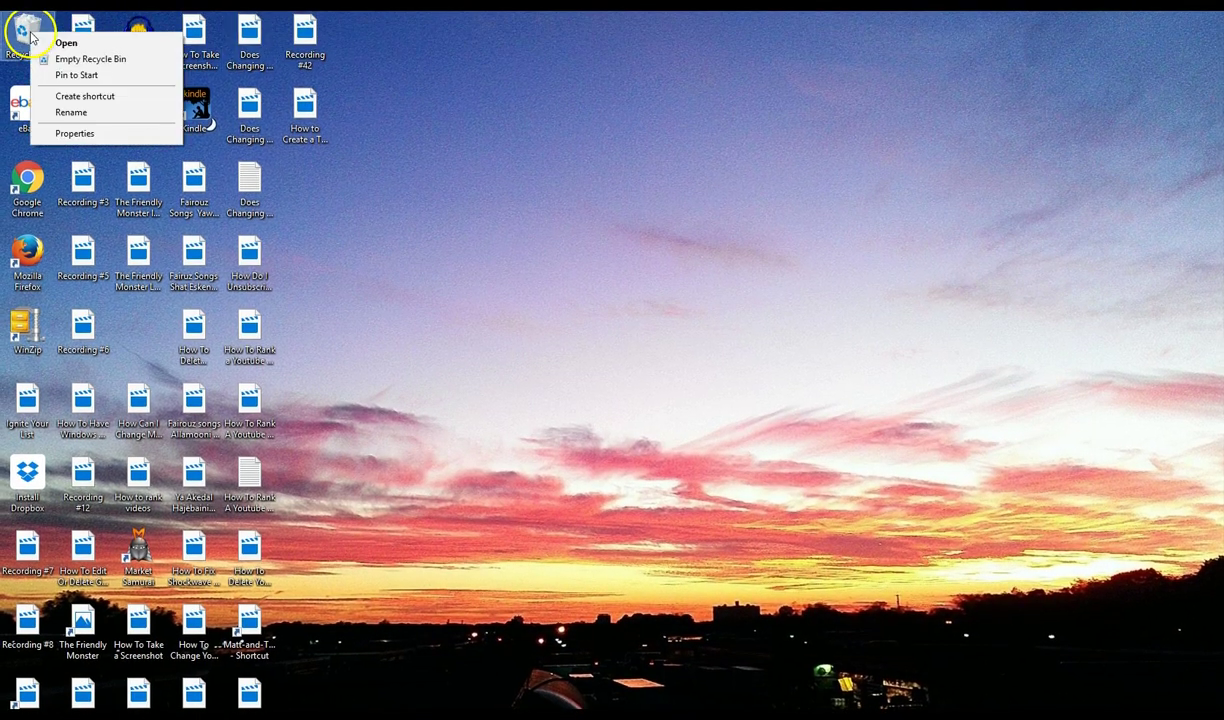
left_click(88, 60)
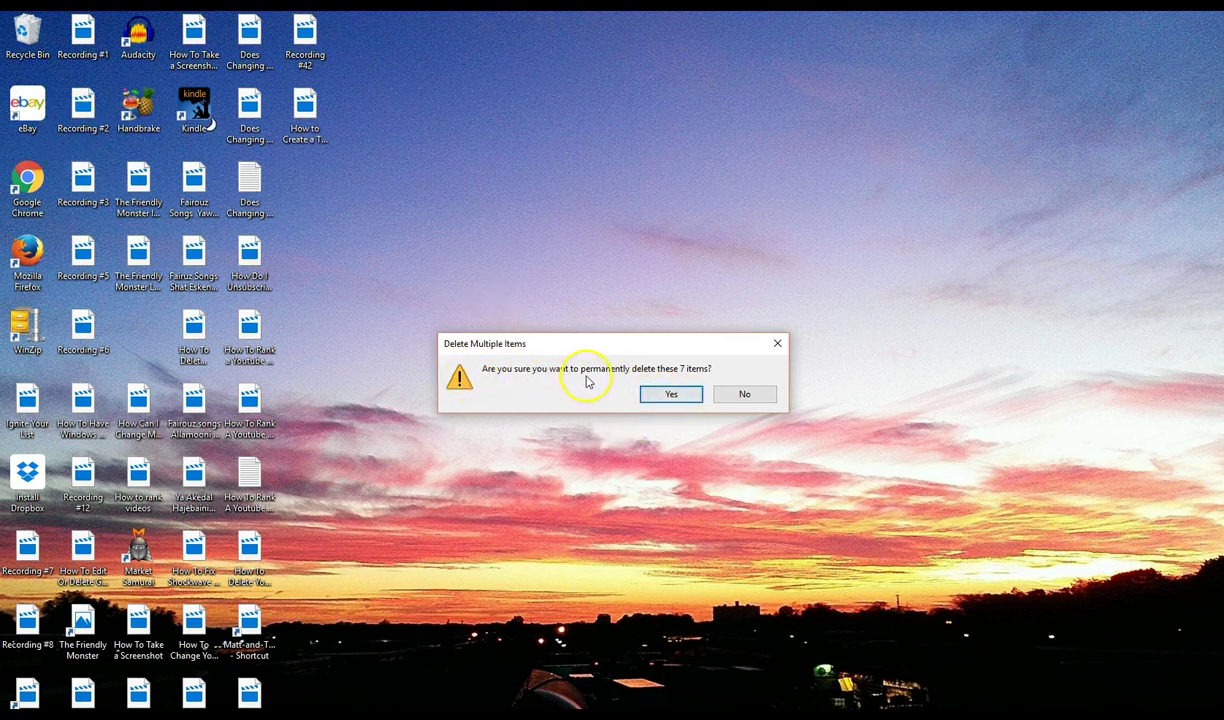
left_click(662, 395)
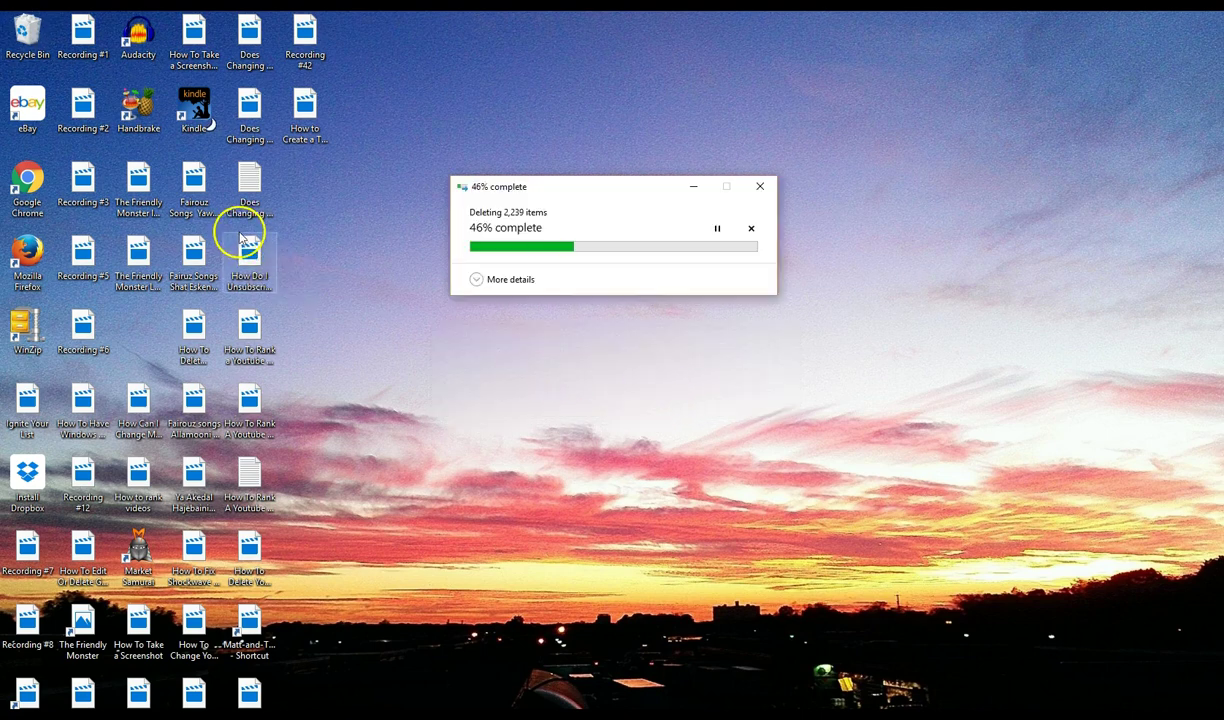